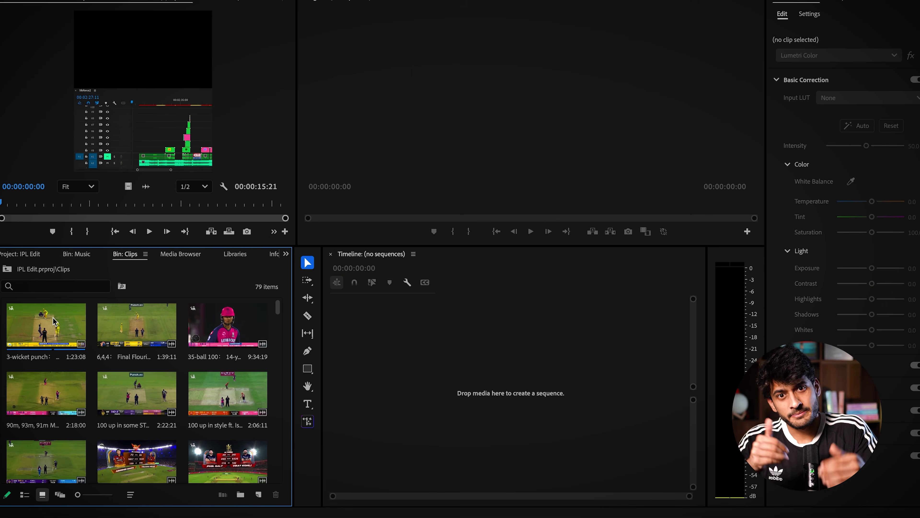
Create a sequence from the 3-wicket punch clip and open the new sequence's name for editing.
drag(53, 321, 417, 406)
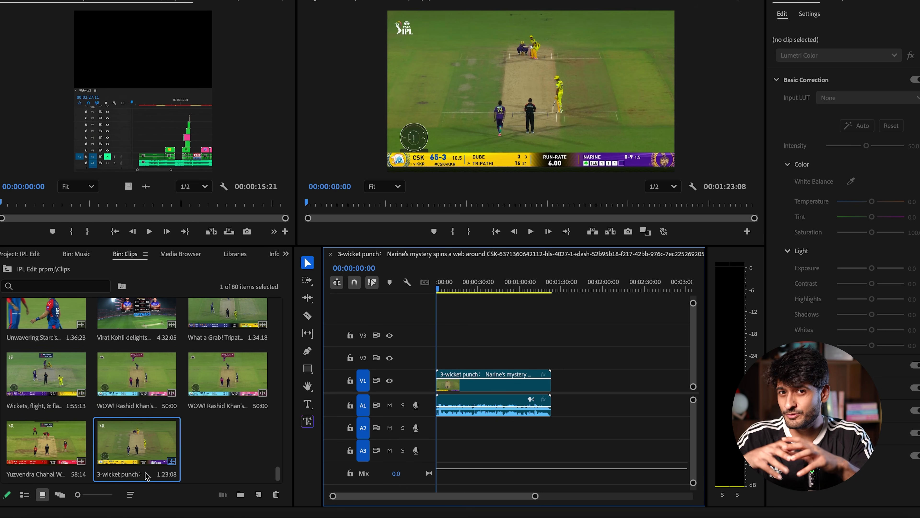
click(130, 480)
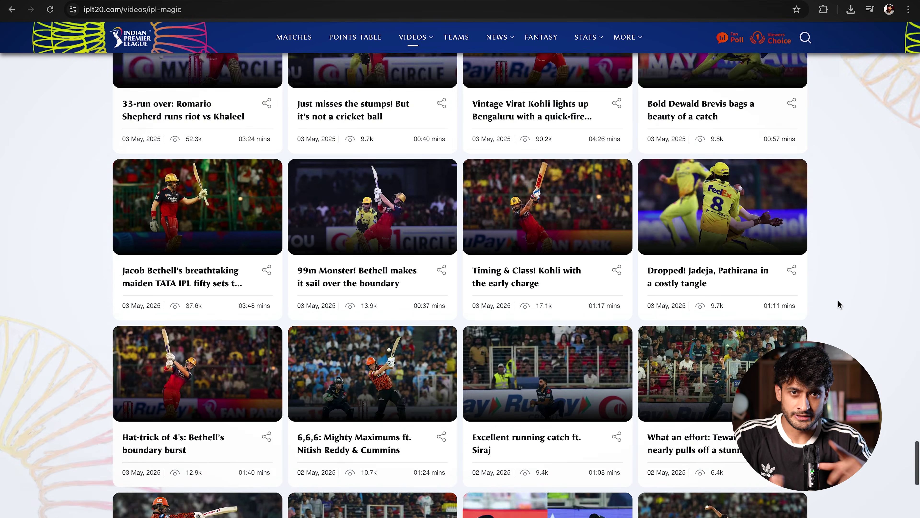
Browse the IPL Magic videos on iplt20.com and skim through the "Sharp & Safe" reflex catch video.
scroll(839, 304, down, 5)
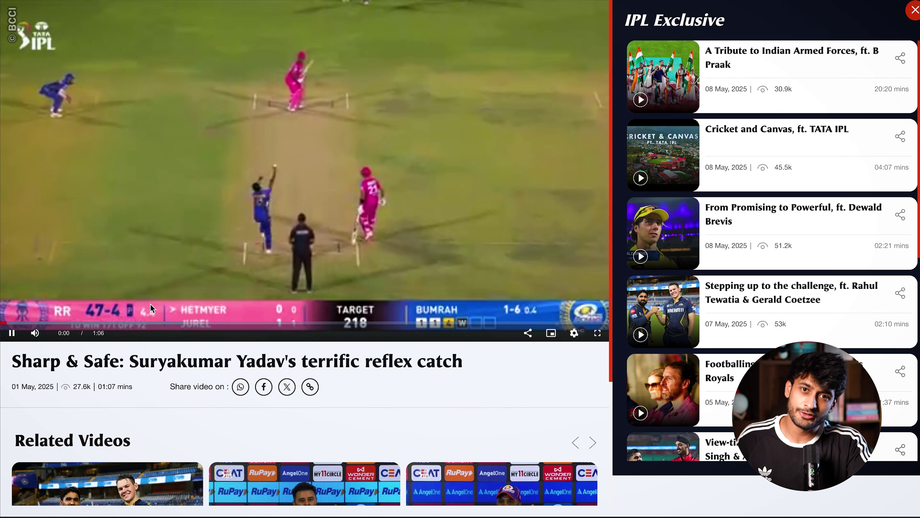
click(98, 321)
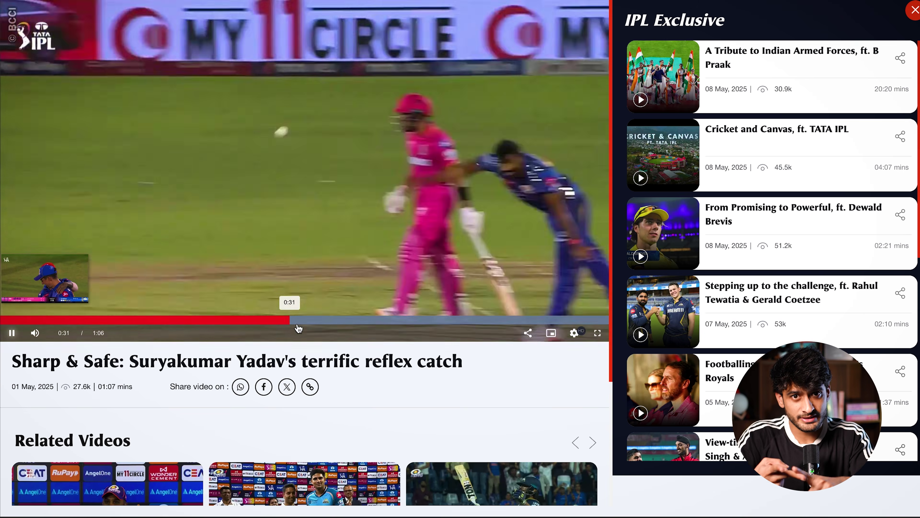
click(496, 320)
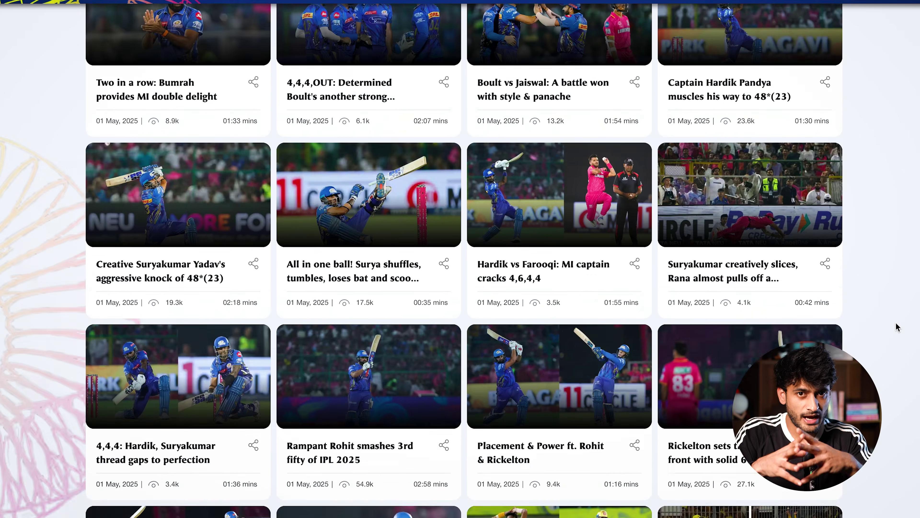
Look through the older IPL highlight videos and load more entries in the list.
scroll(897, 322, down, 3)
scroll(896, 322, down, 10)
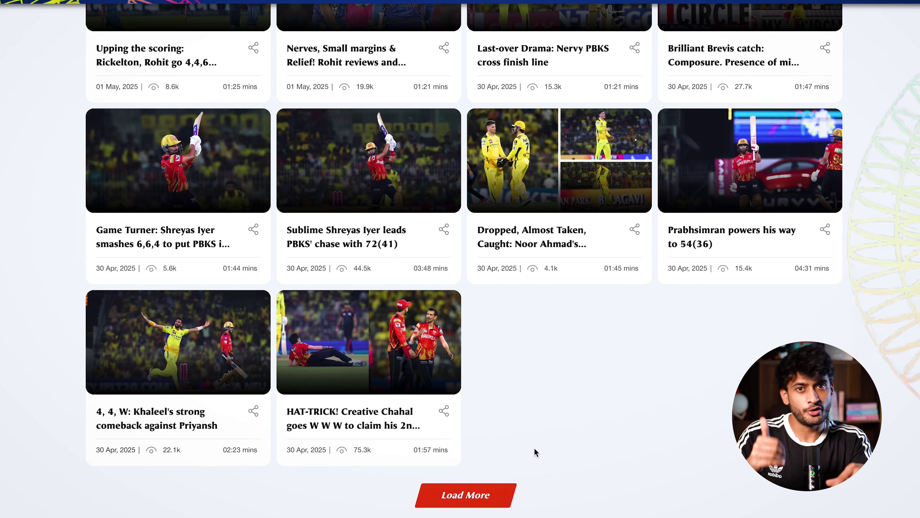
click(485, 493)
scroll(884, 313, down, 9)
scroll(884, 316, up, 7)
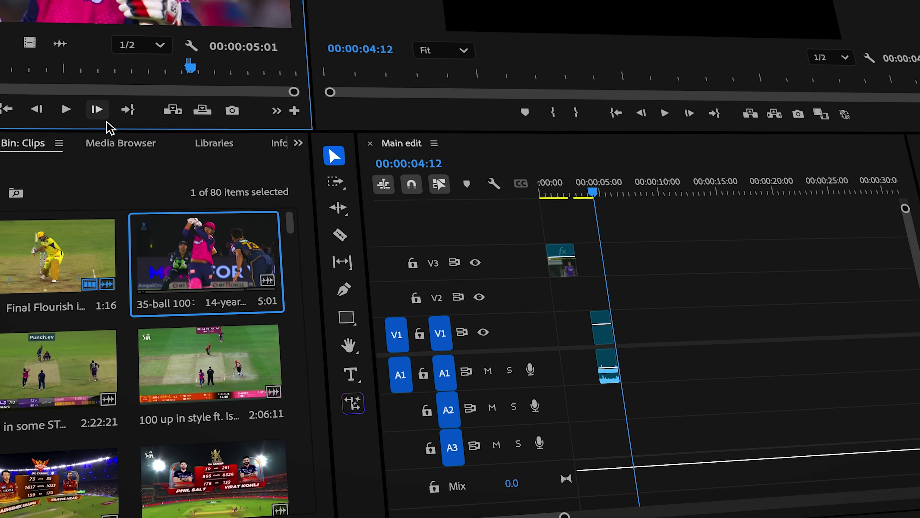
click(51, 111)
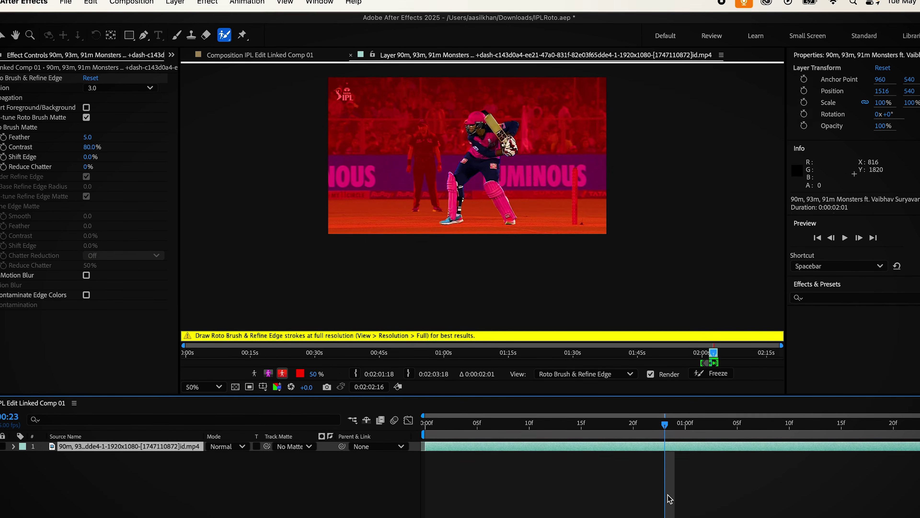
scroll(523, 162, up, 4)
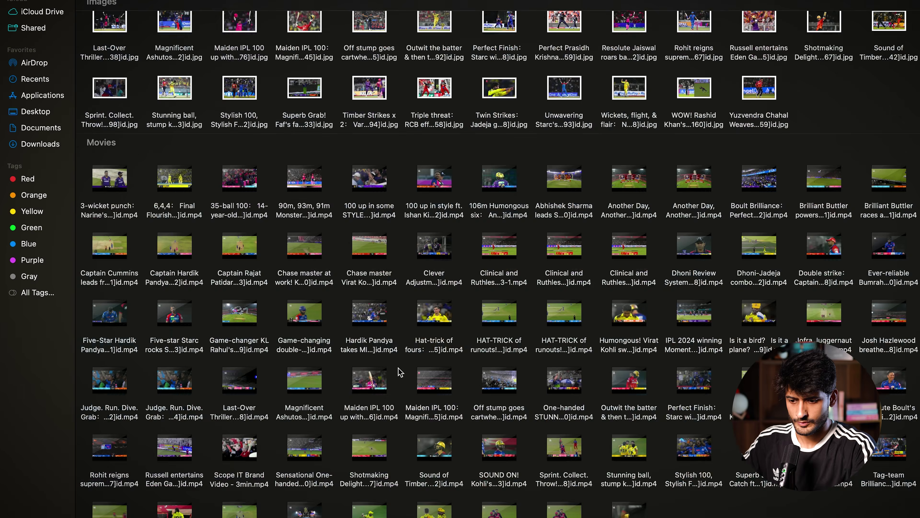
Import all the downloaded highlight files from the Final folder into the project's Clips bin.
key(super+a)
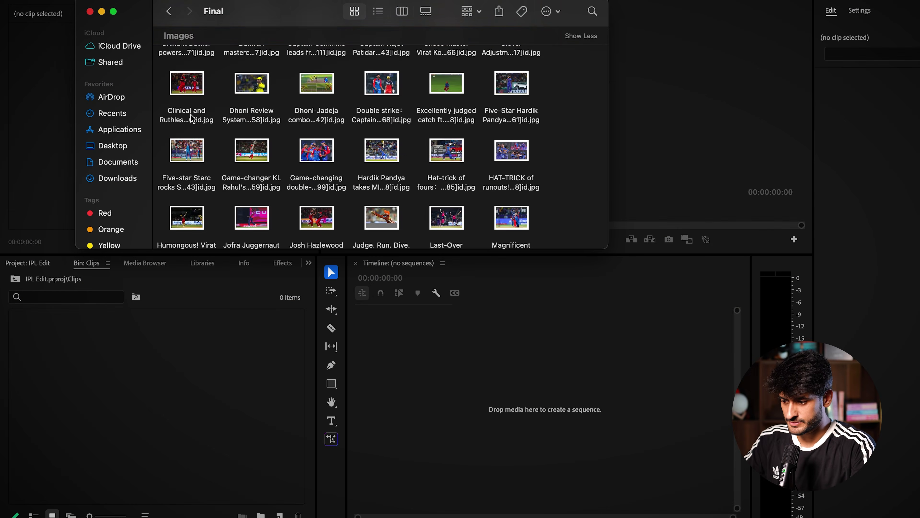
drag(308, 203, 163, 381)
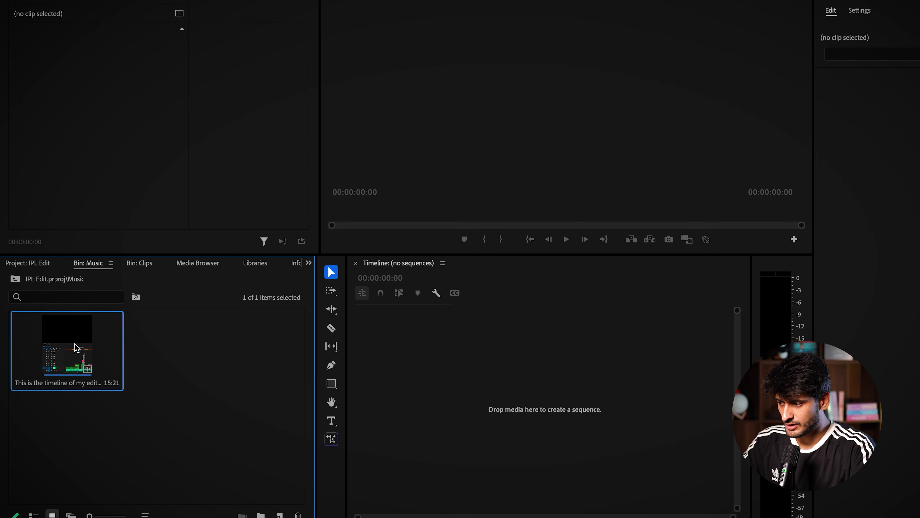
Open the music clip from the Music bin in the Source Monitor and try placing its audio on the timeline.
double_click(75, 348)
drag(161, 191, 413, 393)
click(43, 264)
drag(582, 300, 595, 295)
key(o)
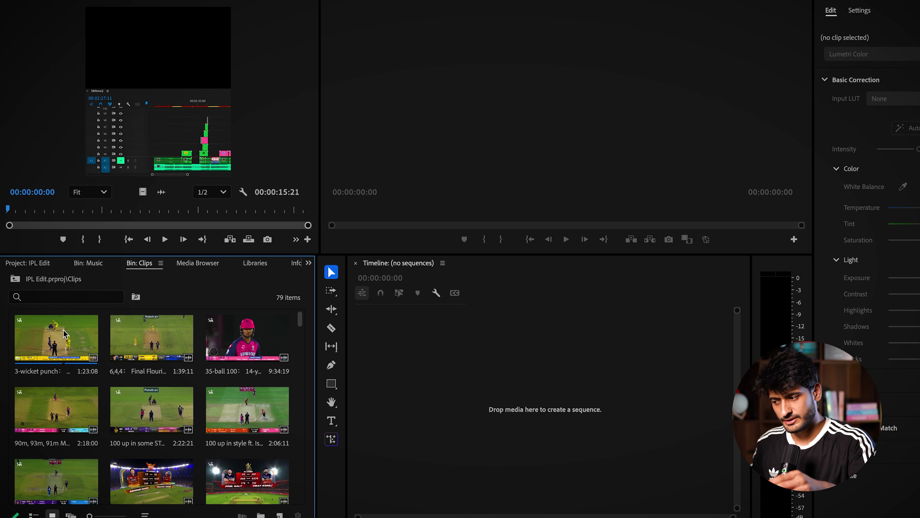
Create a new sequence from the 3-wicket punch clip and rename it "Main edit".
drag(63, 329, 279, 514)
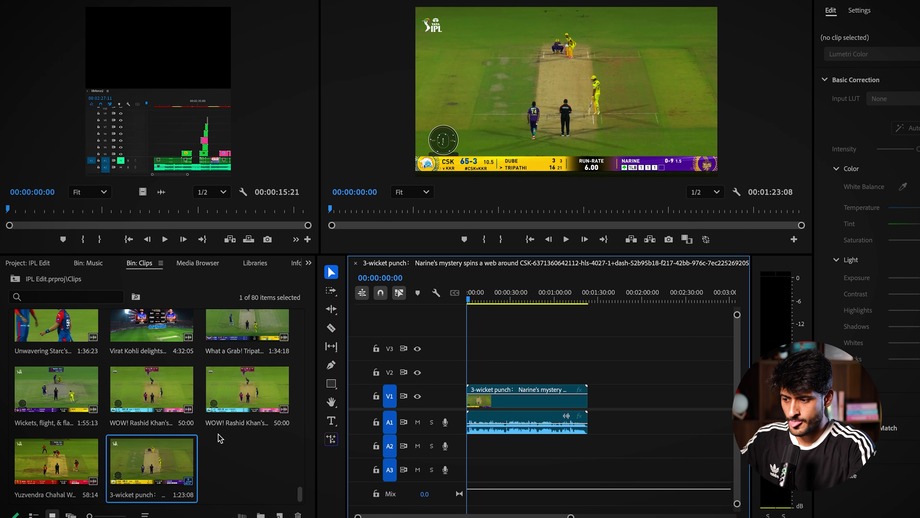
click(144, 496)
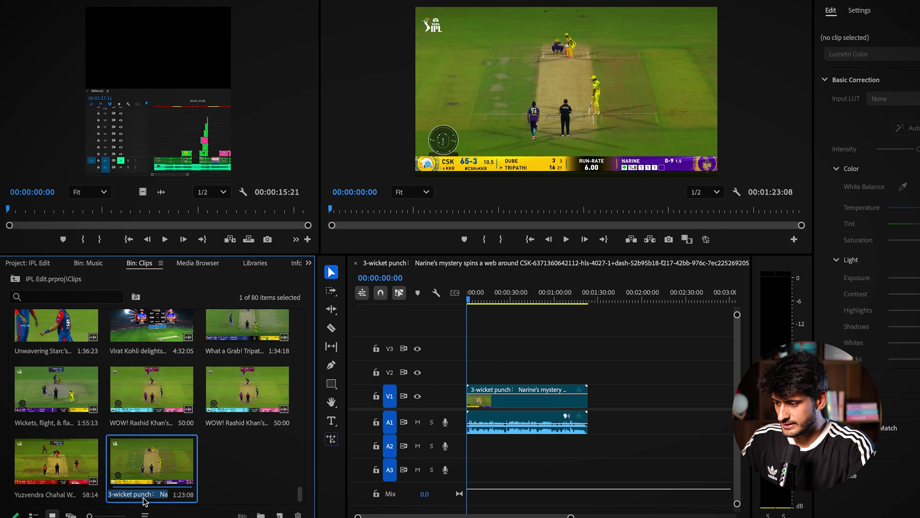
key(BackSpace)
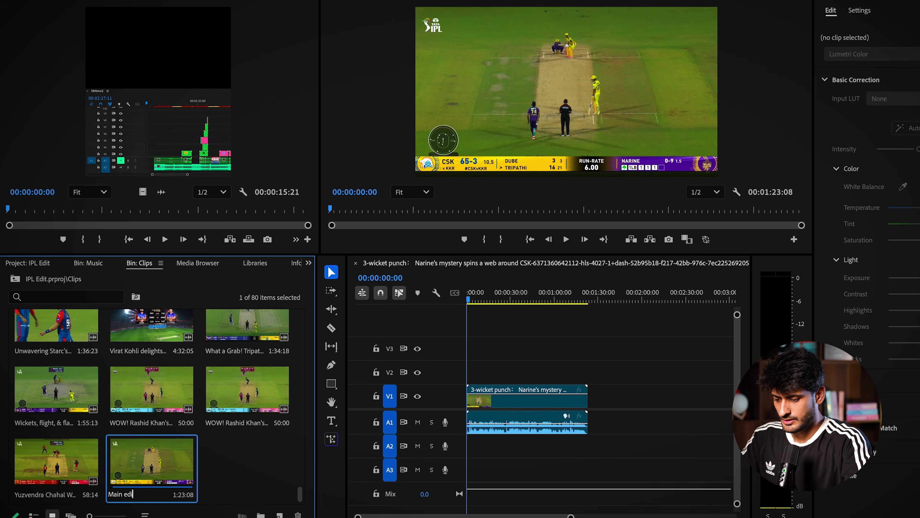
text(Main edit)
key(Return)
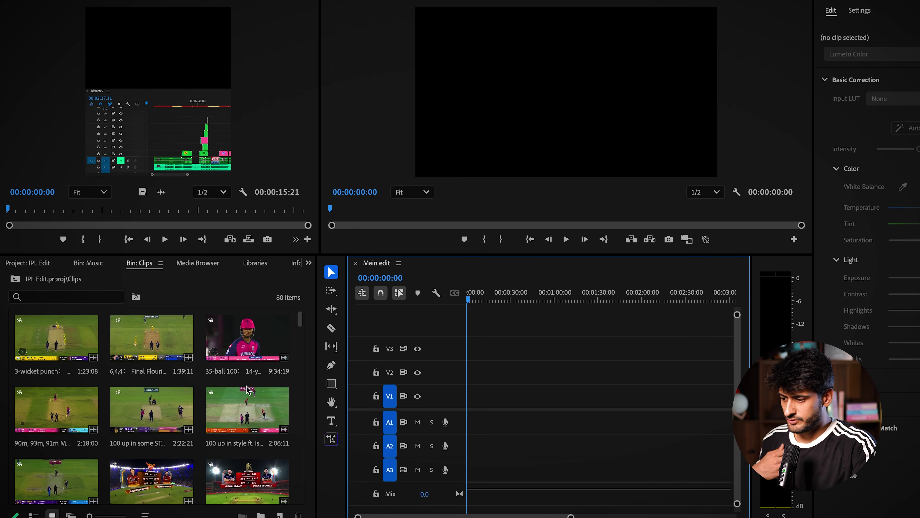
Preview the 3-wicket punch clip in the Source Monitor and look through the footage in the Clips bin.
double_click(64, 344)
scroll(216, 483, down, 15)
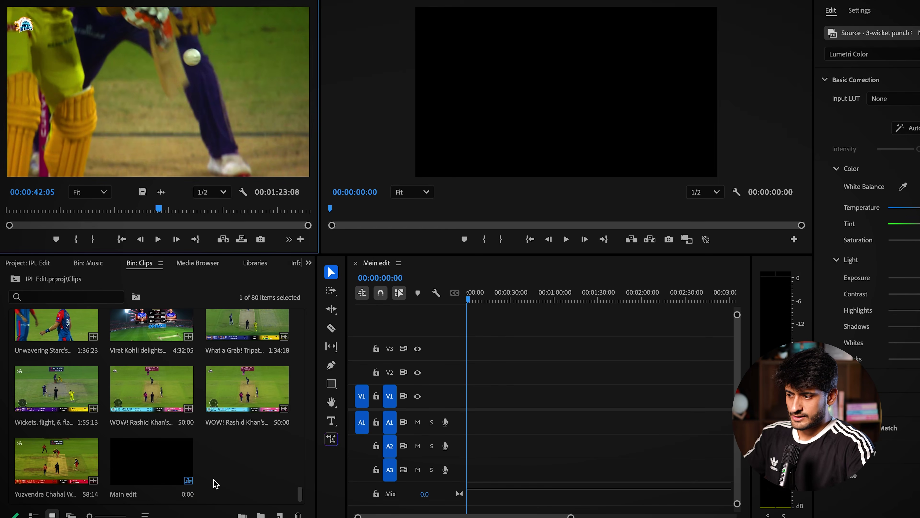
scroll(216, 483, up, 15)
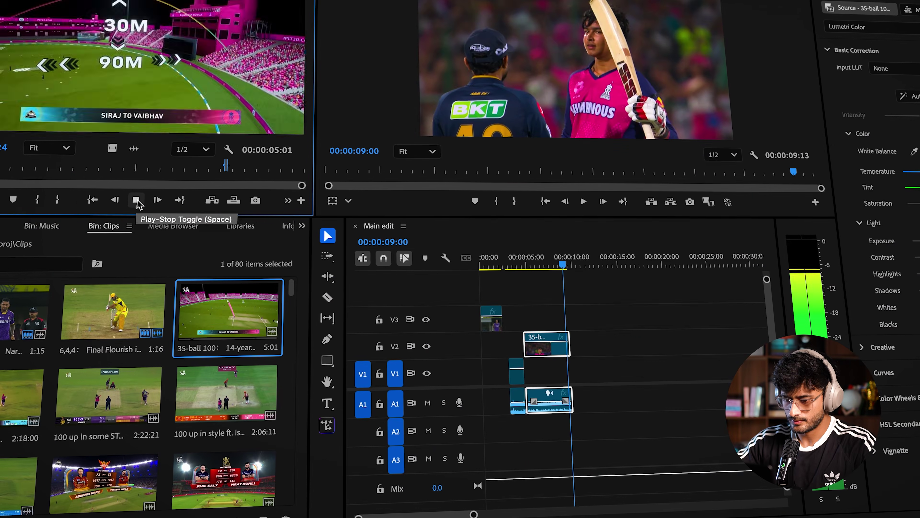
Place a highlight from the 90m, 93m, 91m clip on the timeline and mark in and out points in the "100 up in some STYLE" clip.
double_click(22, 393)
drag(146, 73, 594, 319)
double_click(109, 394)
key(i)
key(o)
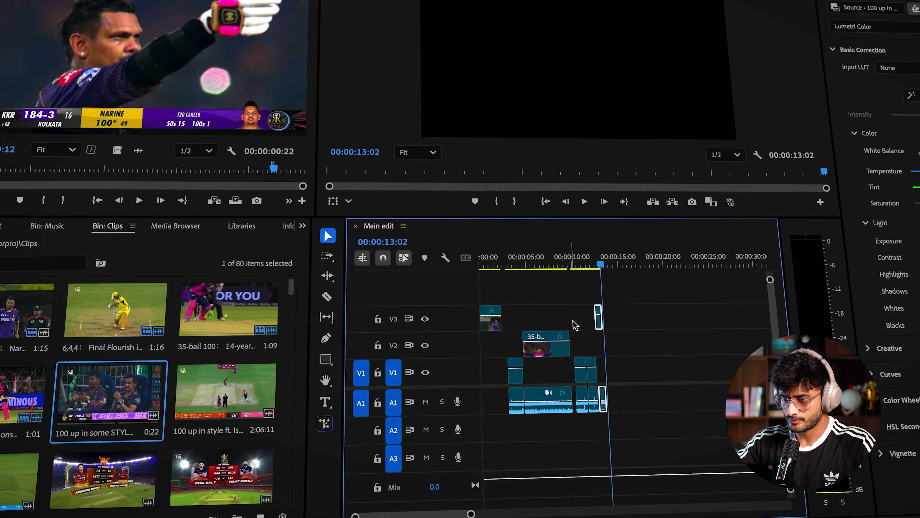
Add highlights from the "100 up in style" clip and the next bin clip to the Main edit timeline.
double_click(226, 394)
key(period)
double_click(18, 475)
key(period)
Open further bin clips in turn to pick highlights and raise the latest timeline clip one video track.
double_click(103, 477)
scroll(224, 363, down, 3)
double_click(230, 309)
drag(716, 371, 716, 342)
double_click(110, 390)
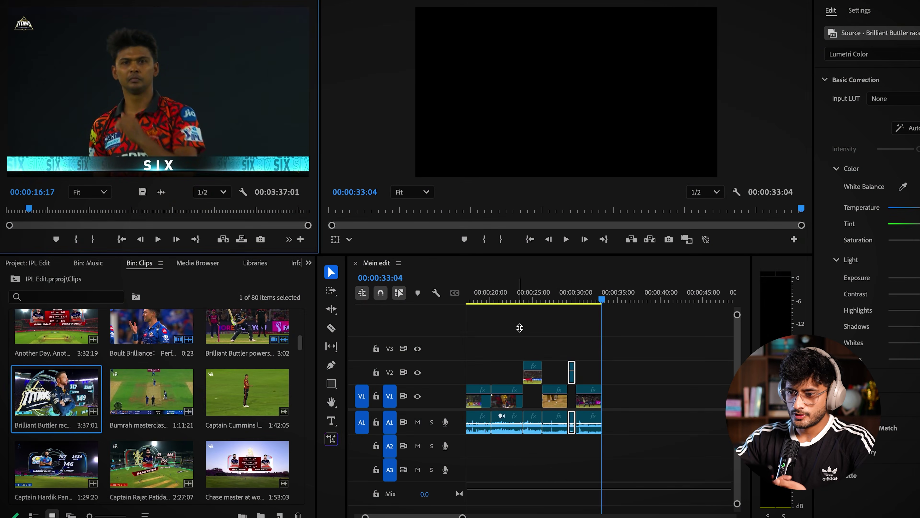
Scrub through the Main edit sequence to review the highlights placed so far.
click(497, 298)
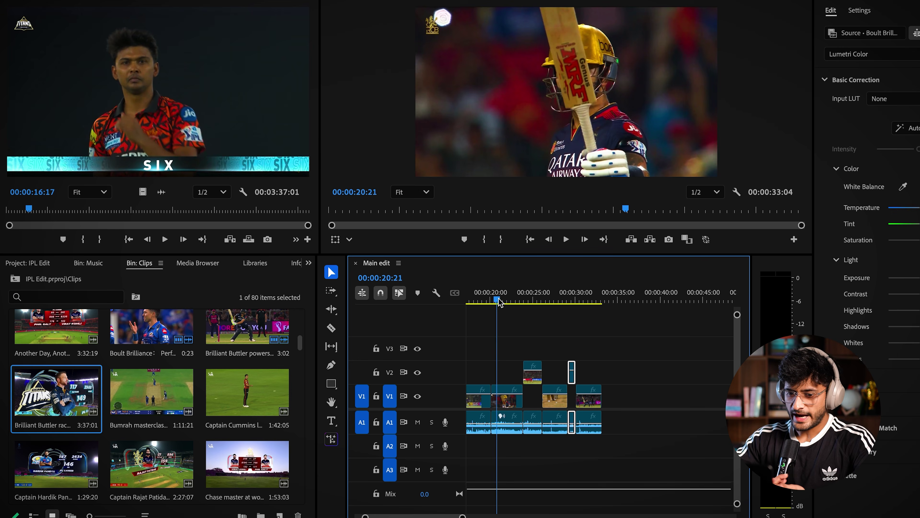
drag(489, 287, 534, 299)
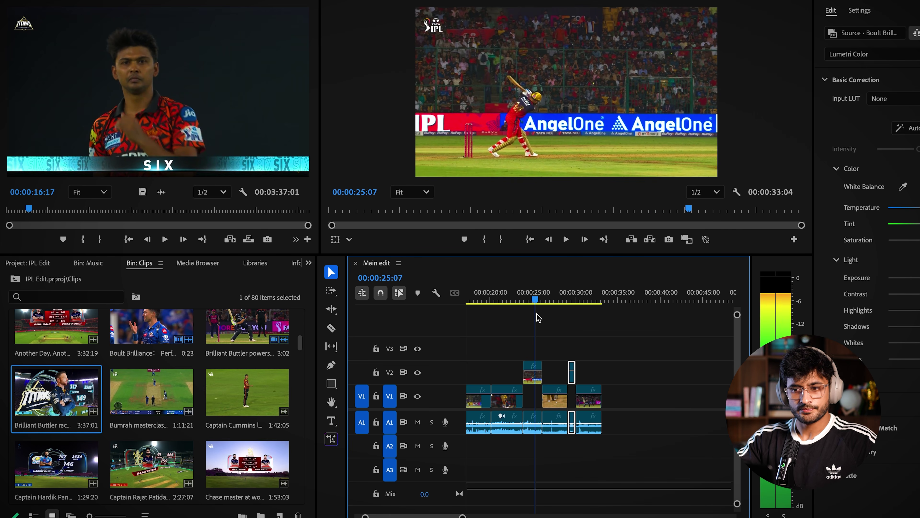
key(minus)
key(minus)
key(minus)
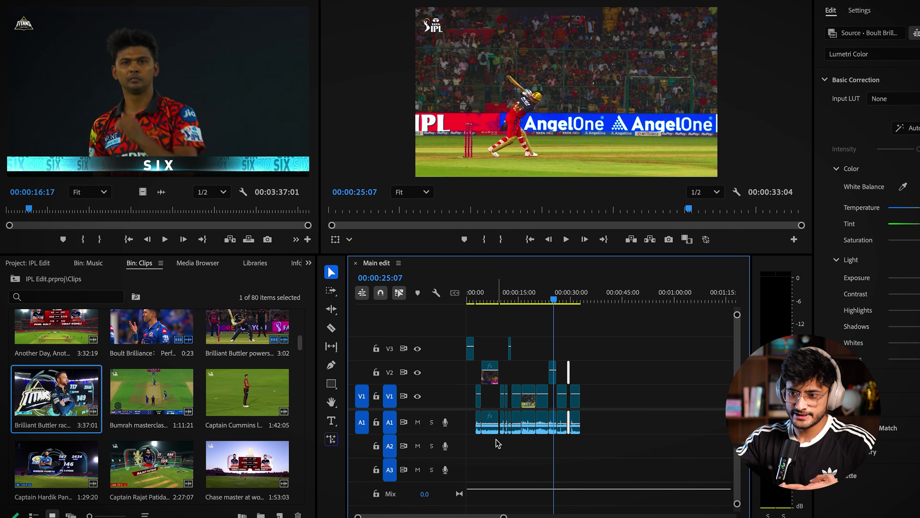
drag(487, 310, 524, 335)
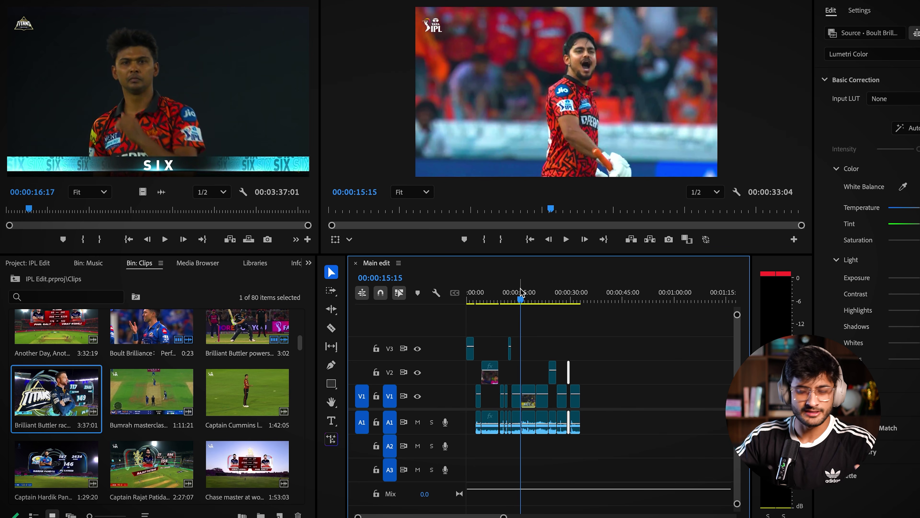
drag(524, 301, 521, 306)
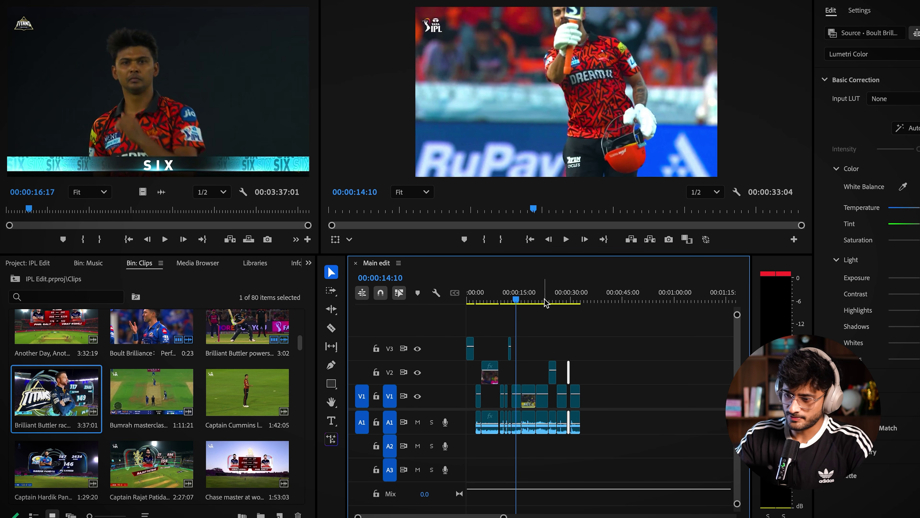
drag(555, 294, 572, 295)
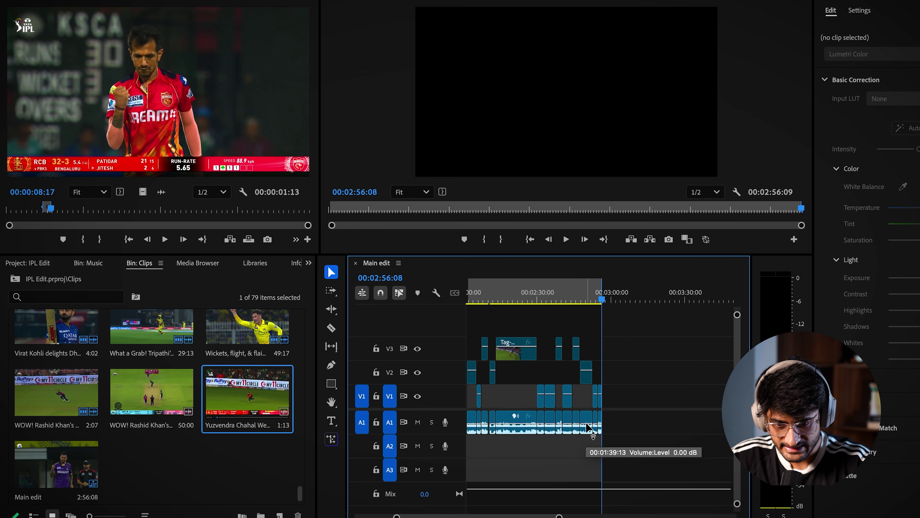
Shift all clips in the Main edit timeline to start past the three-minute mark, leaving empty space at the beginning.
drag(559, 515, 505, 516)
scroll(506, 515, down, 5)
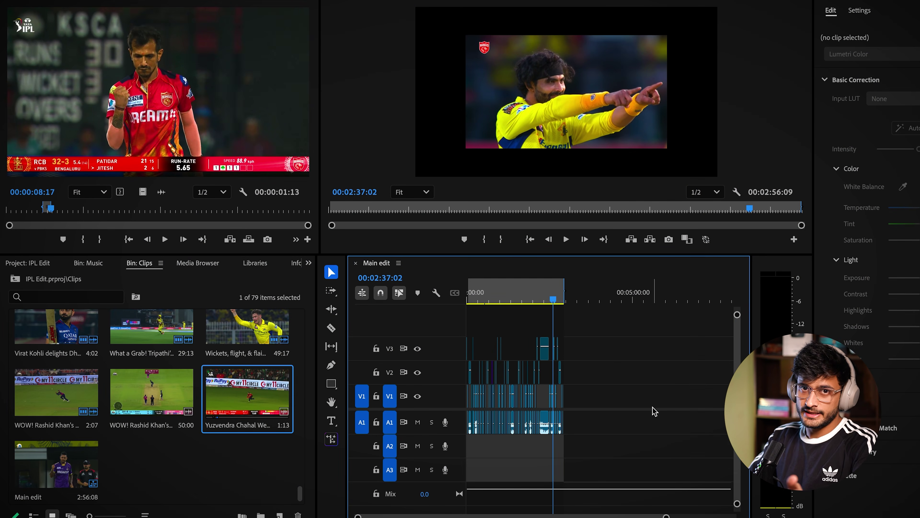
drag(613, 348, 467, 444)
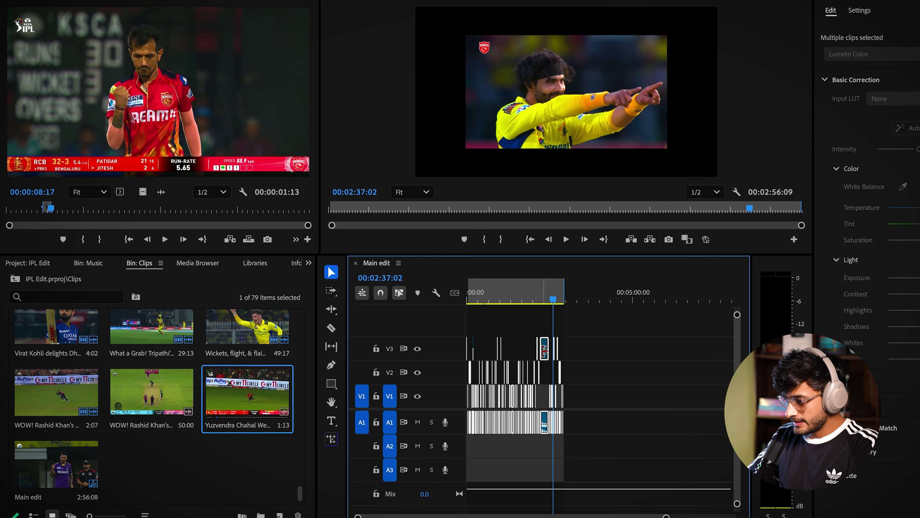
drag(546, 357, 655, 357)
click(481, 345)
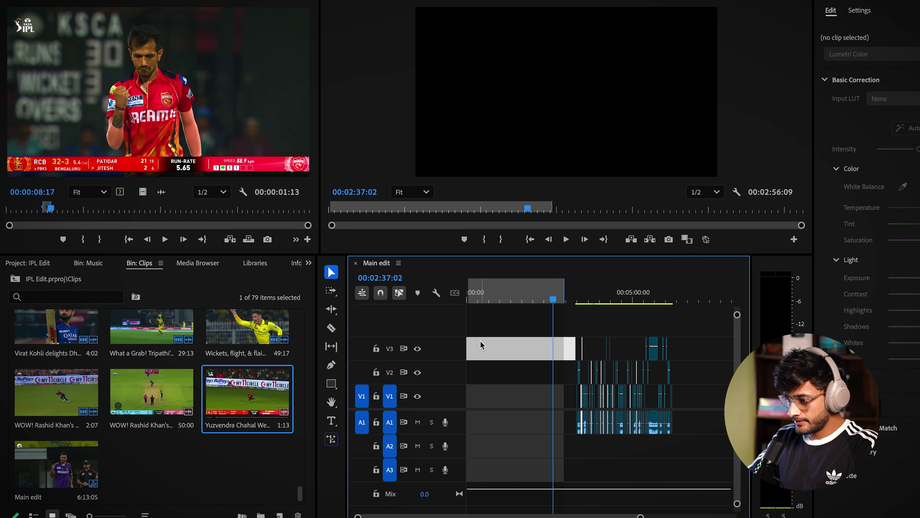
Place the audio of the clip from the Music bin on track A1 at the start of the sequence.
click(49, 265)
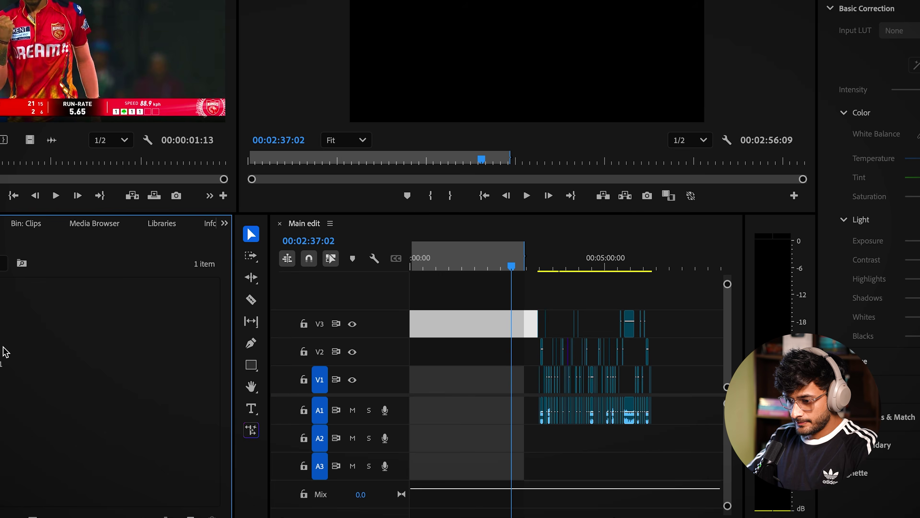
double_click(4, 351)
drag(162, 192, 472, 424)
key(Home)
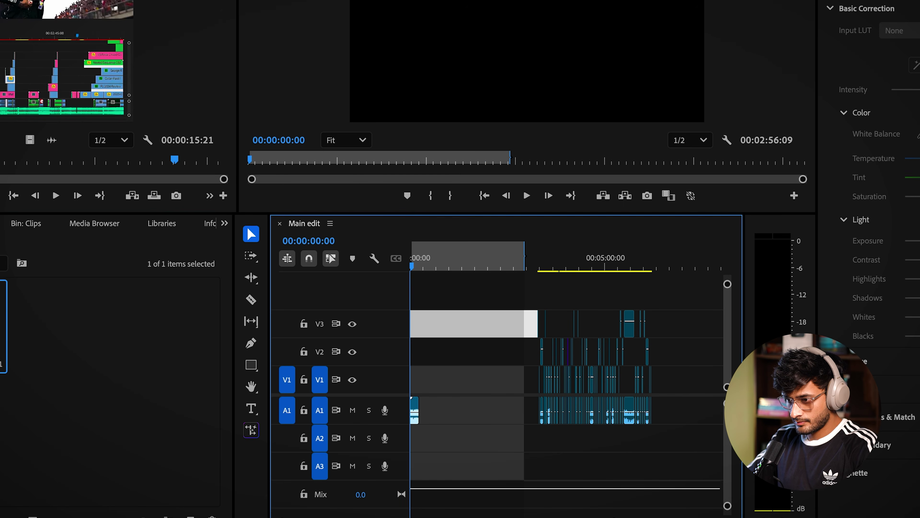
Play the placed music and limit the sequence range to its length, with the out point at 00:00:15:16.
key(shift+1)
key(shift+1)
key(shift+2)
key(shift+3)
key(=)
key(=)
key(=)
key(=)
click(529, 195)
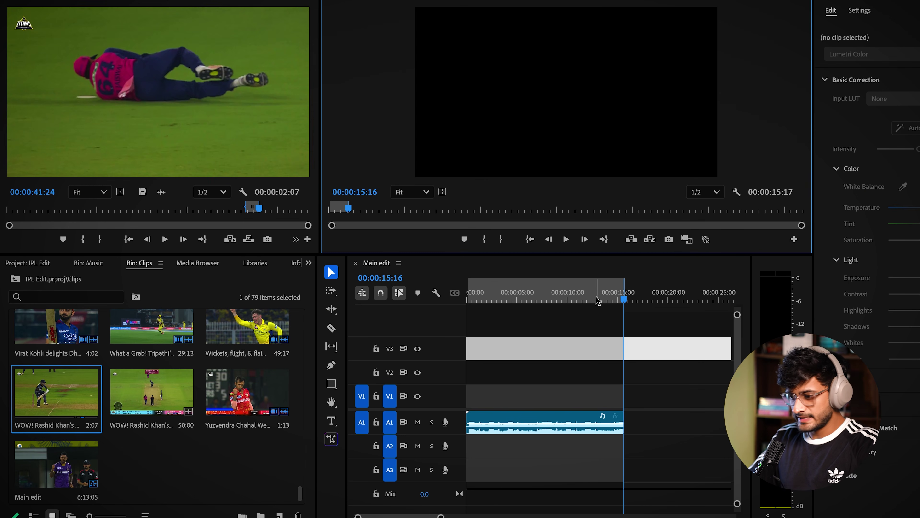
Scrub through the opening of the music track to examine its beats in the waveform.
drag(596, 296, 462, 327)
key(=)
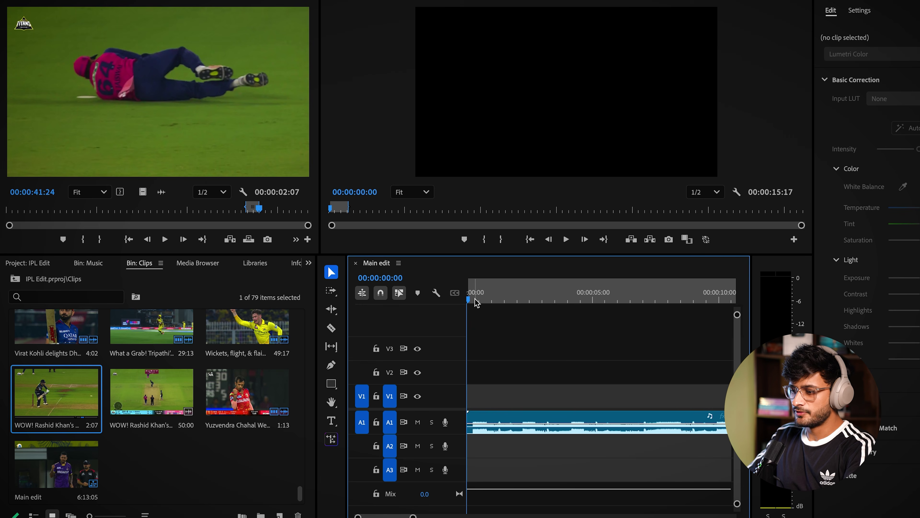
drag(476, 302, 579, 337)
drag(475, 290, 458, 300)
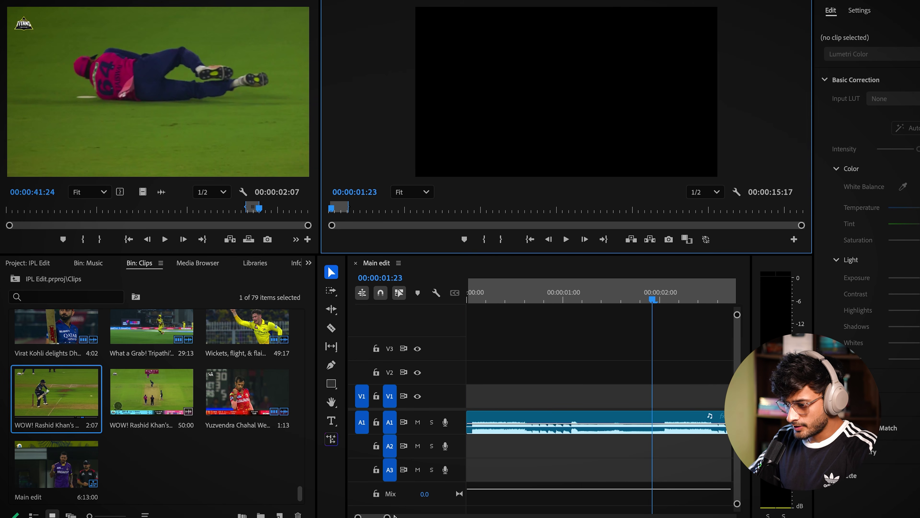
Look through the parked highlight clips past the four-minute mark and line up picks on V1 at the sequence start.
drag(404, 516, 584, 516)
click(689, 294)
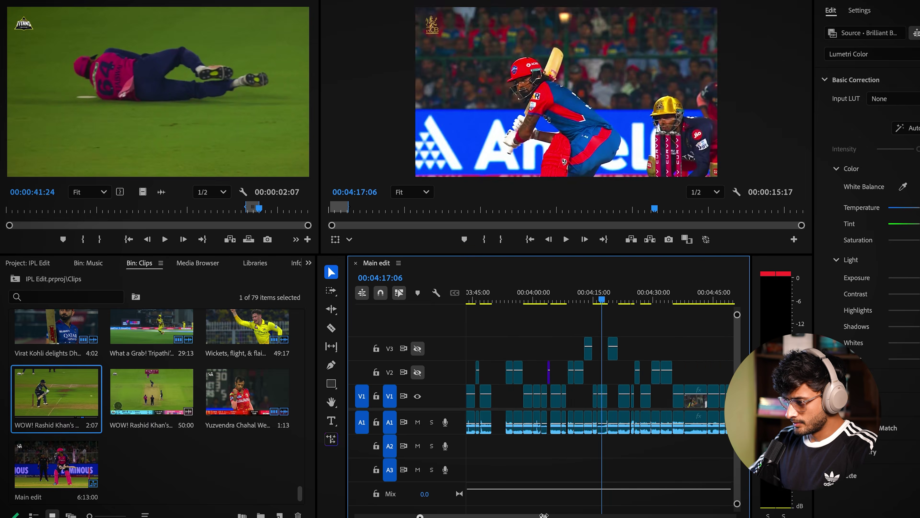
drag(544, 515, 595, 515)
mouse_move(653, 301)
mouse_down()
mouse_move(620, 303)
mouse_move(691, 300)
mouse_move(652, 300)
mouse_up()
key(minus)
key(equal)
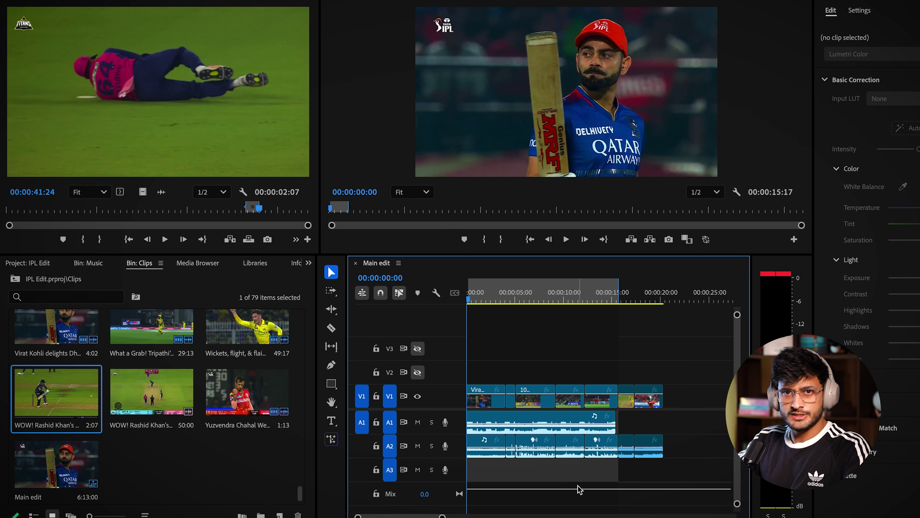
click(565, 351)
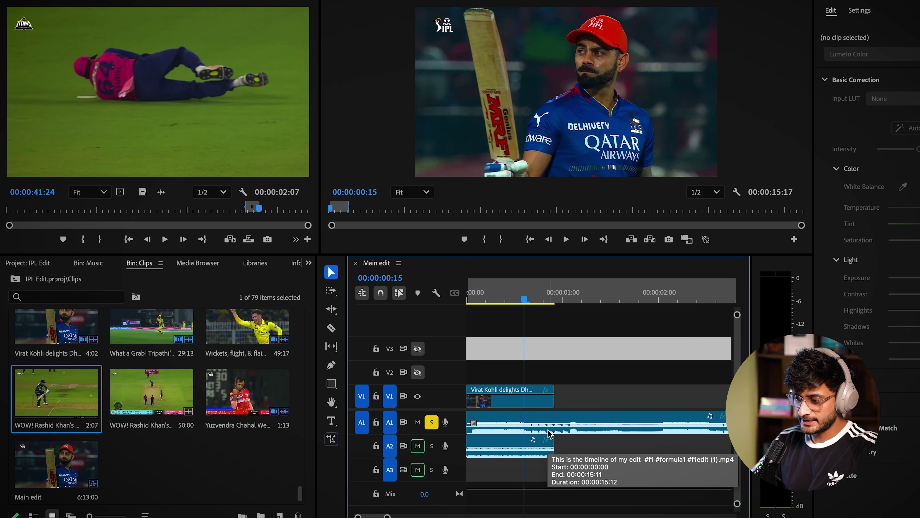
Trim the end of the opening Virat Kohli clip to the music beat at 00:00:00:15.
key(w)
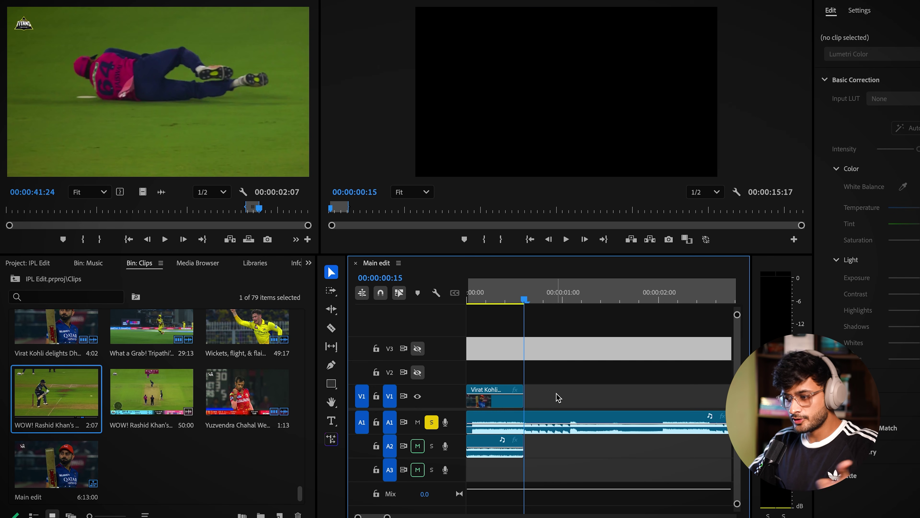
scroll(482, 472, down, 5)
drag(559, 298, 567, 298)
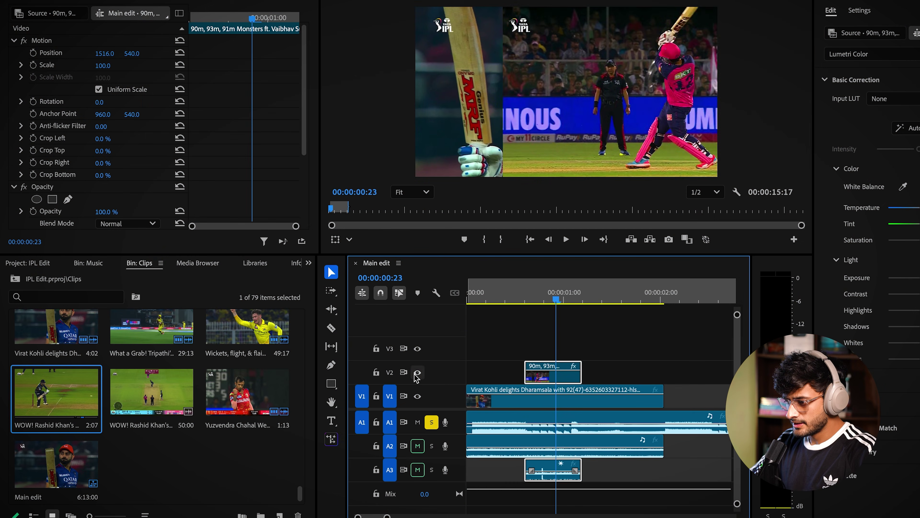
Toggle the visibility of track V2 to compare the frame with and without the overlaid batting clip.
click(417, 373)
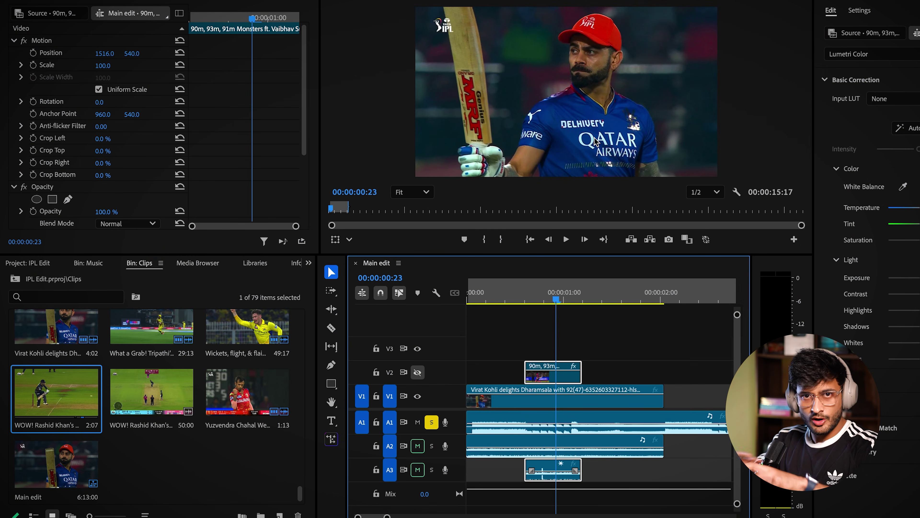
click(417, 373)
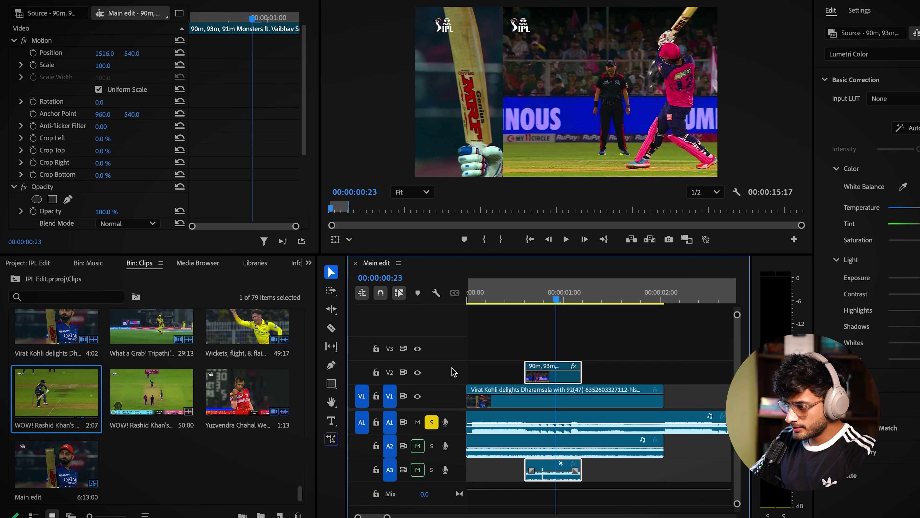
click(588, 341)
Replace the batting clip on V2 with an After Effects composition, saving its project as IPLRoto.aep in Downloads.
key(ctrl+s)
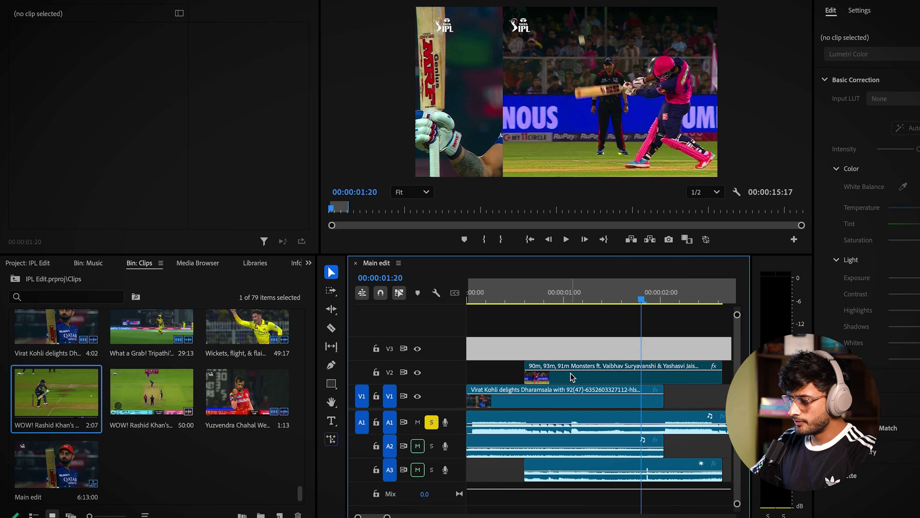
click(573, 377)
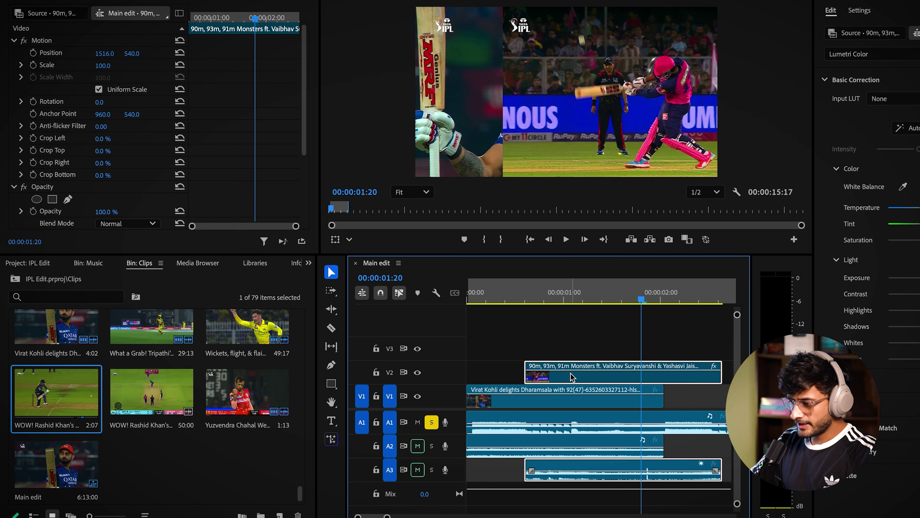
right_click(573, 378)
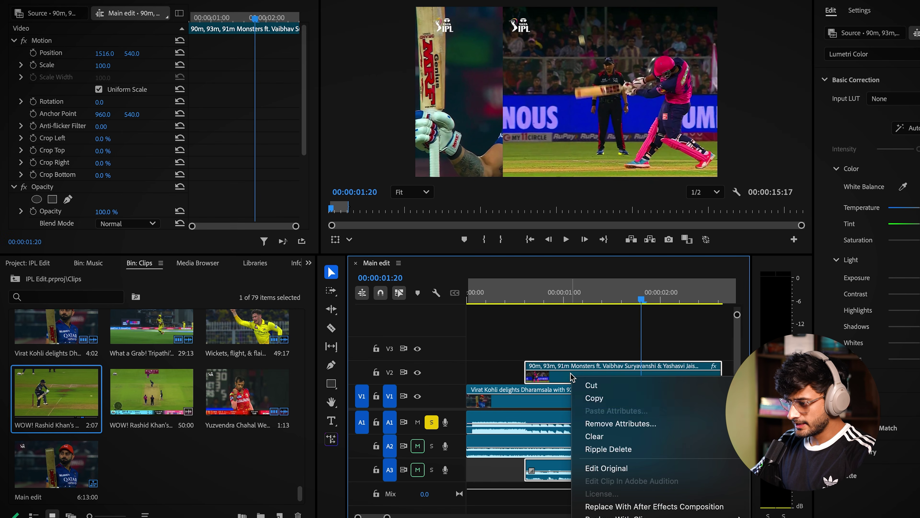
click(596, 507)
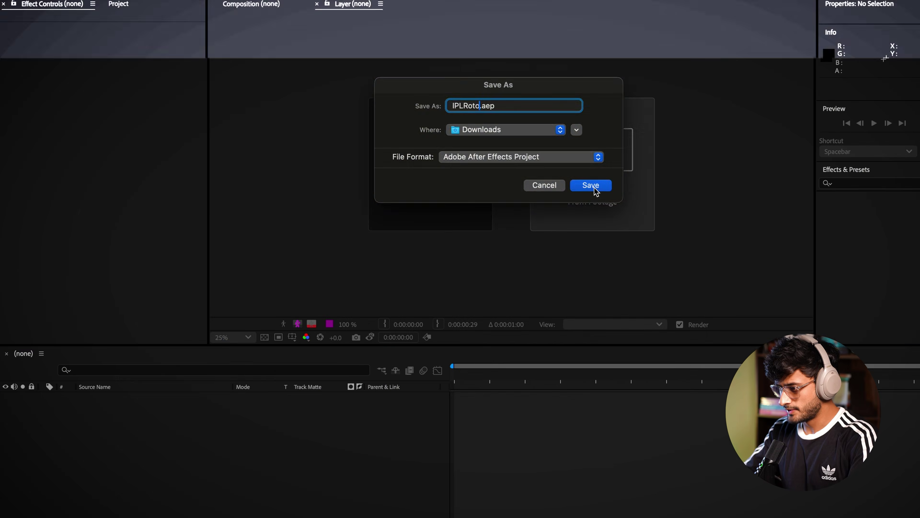
click(595, 186)
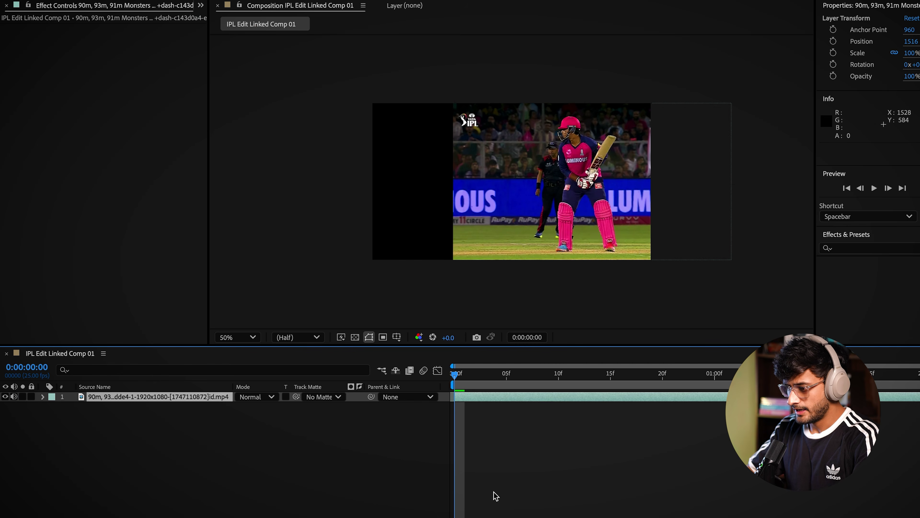
Open the batting clip's layer in After Effects and start a Roto Brush selection on the batter.
double_click(189, 397)
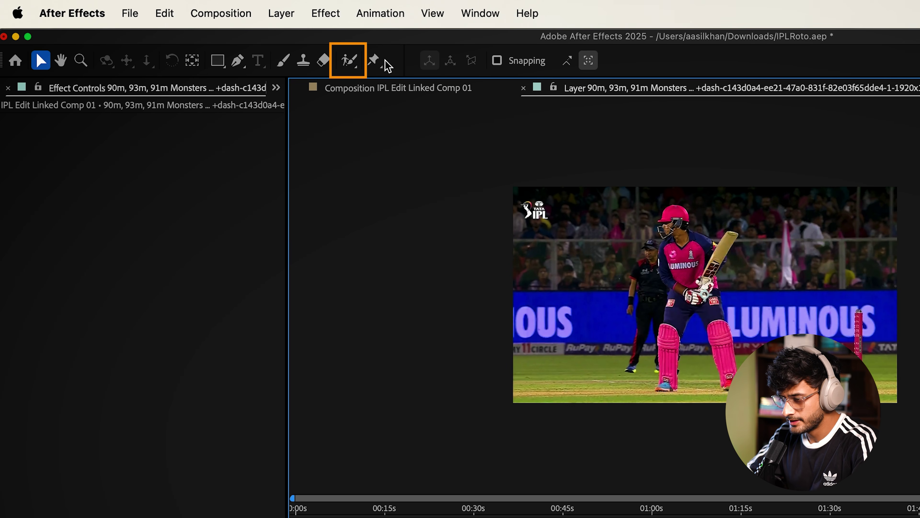
click(57, 29)
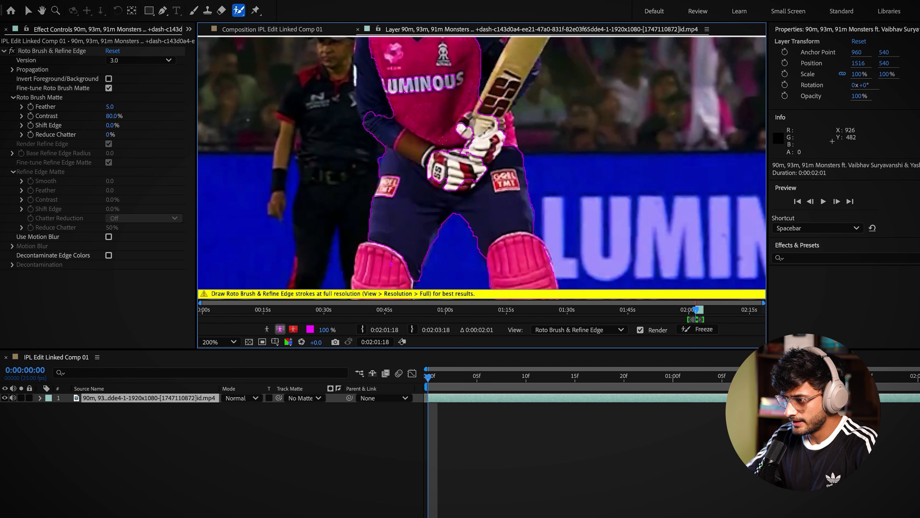
key(h)
drag(444, 156, 439, 235)
key(alt+w)
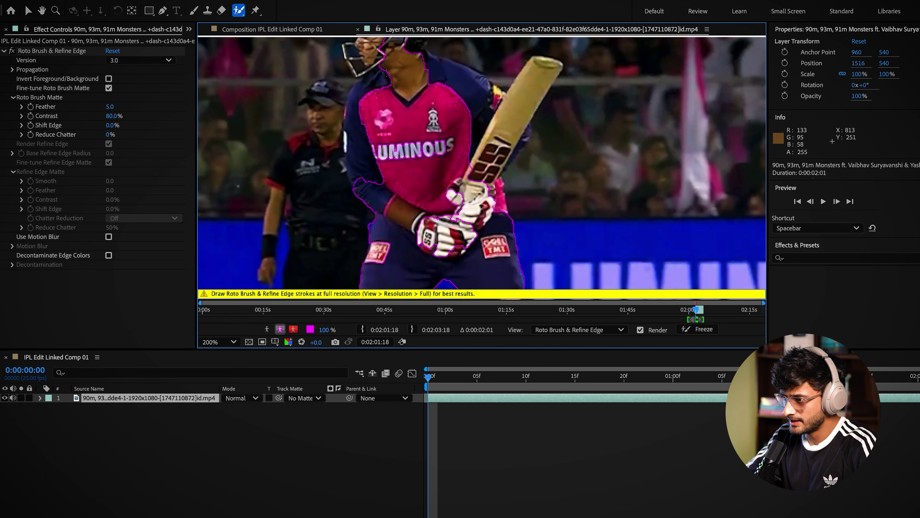
Extend the Roto Brush selection over the batter's neck, shoulders and sleeves on both sides of the jersey.
drag(390, 71, 359, 104)
drag(369, 178, 369, 191)
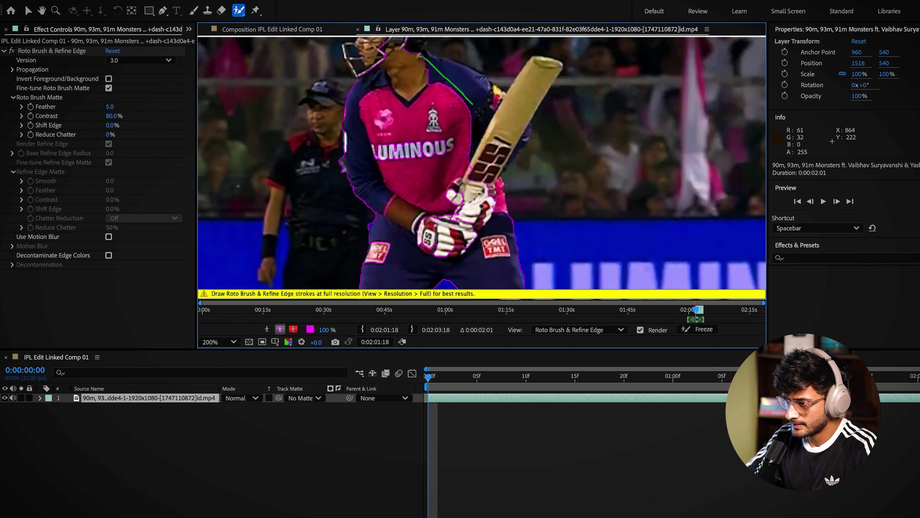
drag(527, 129, 519, 152)
drag(428, 146, 429, 214)
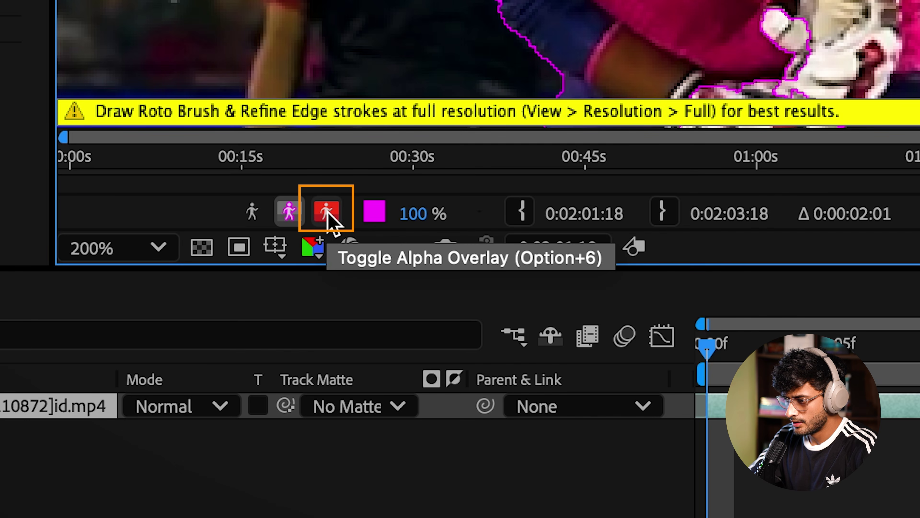
Turn on the alpha overlay and add the batter's helmet, gloves and shoes to the Roto Brush selection.
click(327, 212)
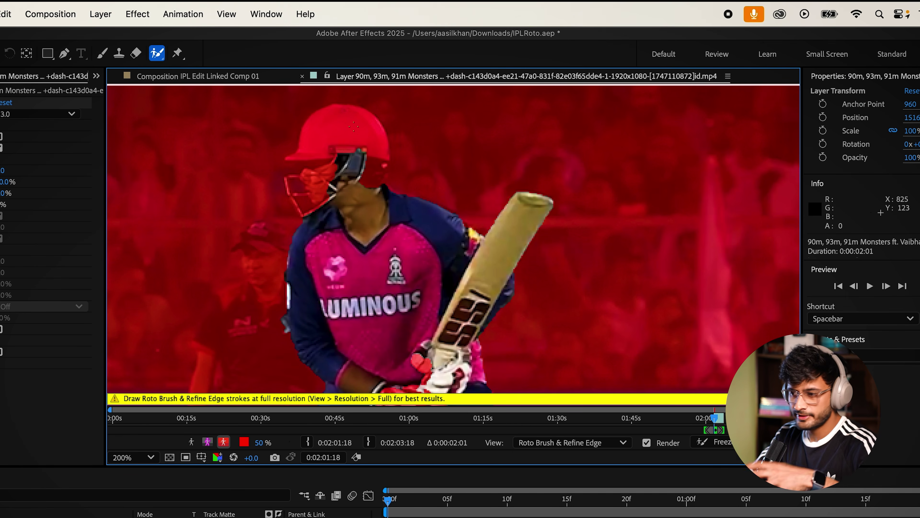
drag(385, 78, 365, 108)
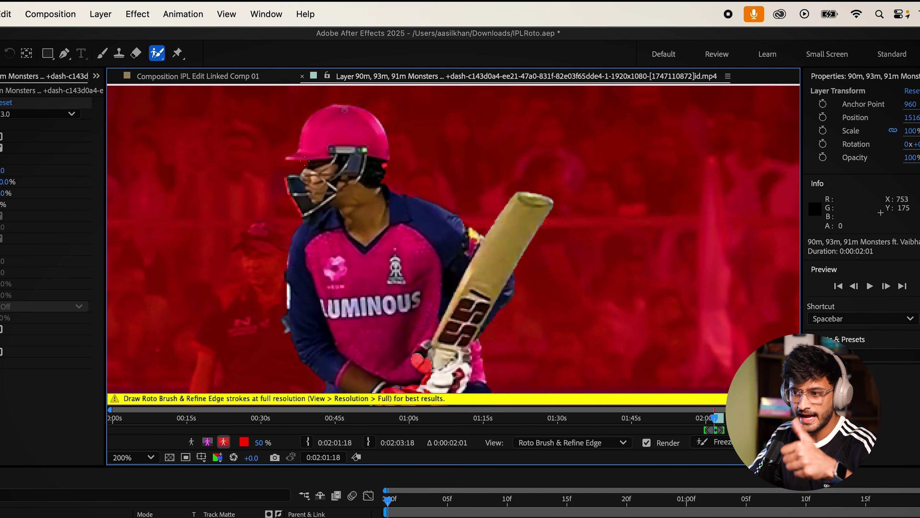
drag(437, 169, 412, 0)
drag(393, 181, 368, 46)
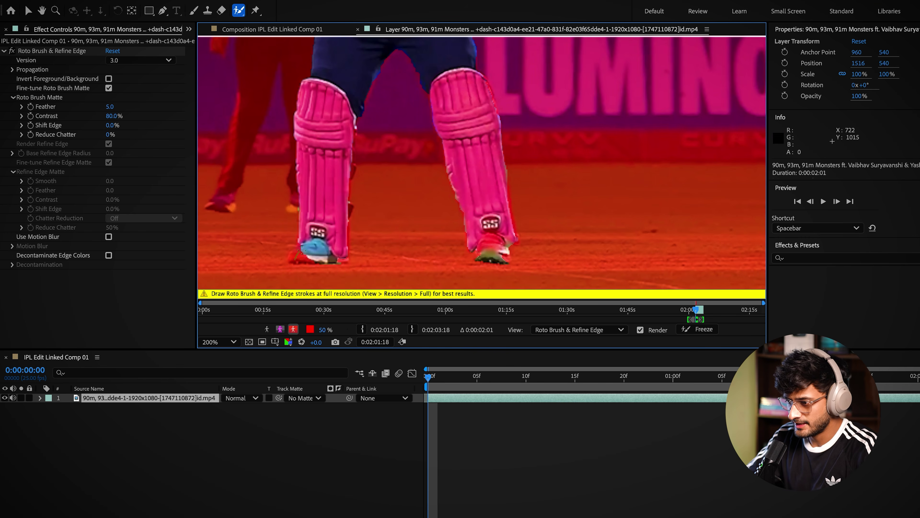
drag(302, 250, 307, 247)
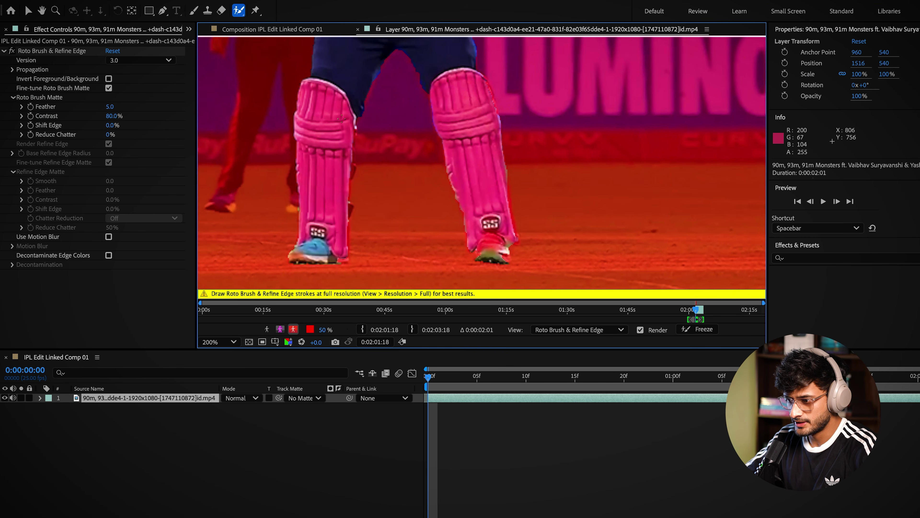
Go to 0:00:00:23 and subtract the dark background patch behind the bat and helmet from the Roto Brush selection.
key(comma)
key(comma)
key(period)
key(comma)
drag(428, 377, 662, 435)
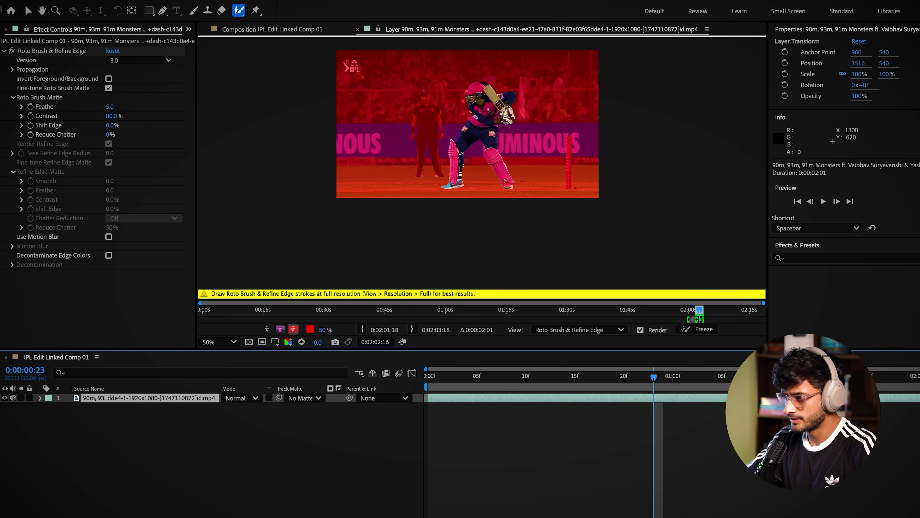
scroll(484, 78, up, 6)
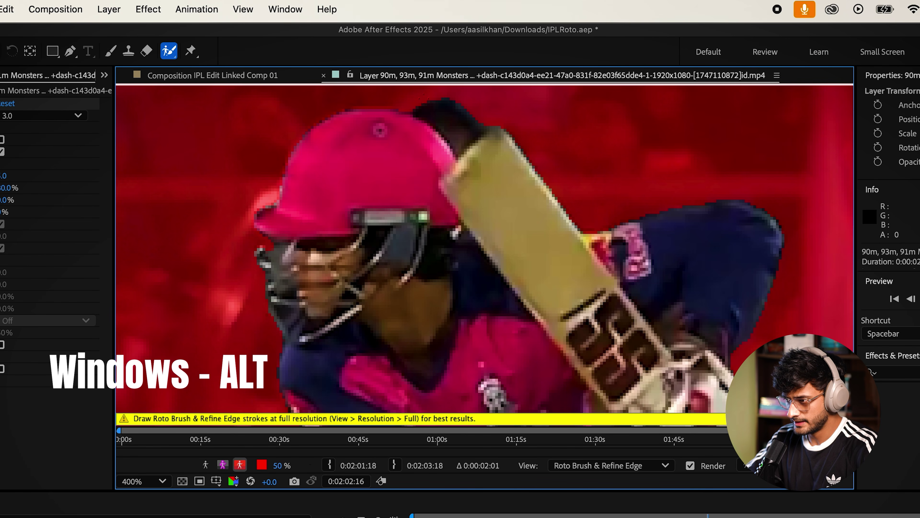
drag(426, 99, 453, 127)
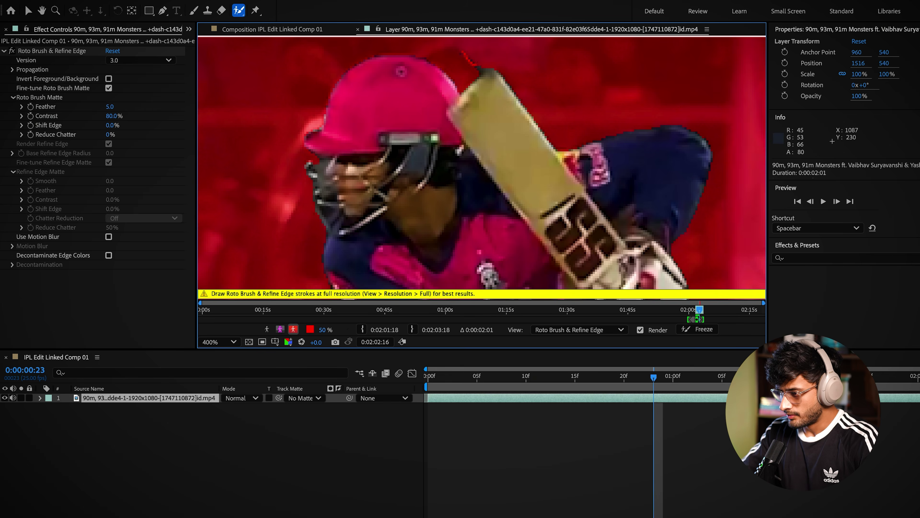
key(comma)
key(comma)
key(comma)
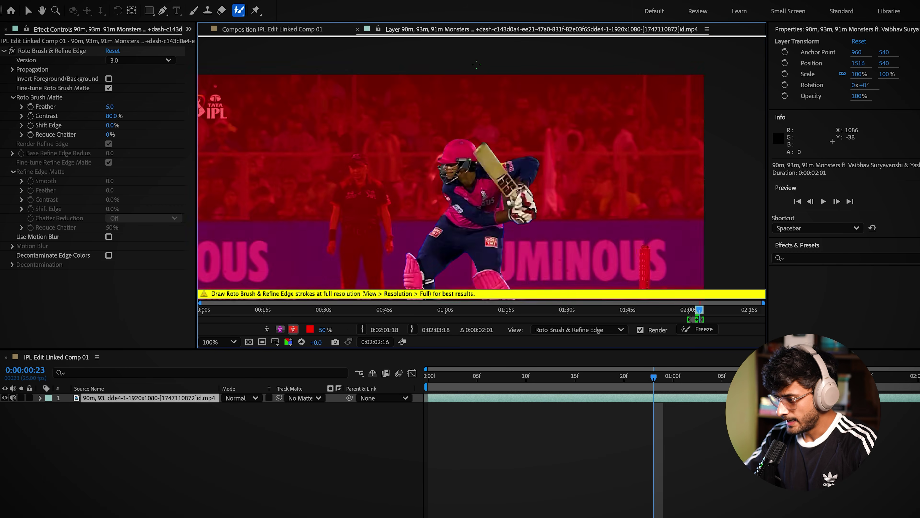
Freeze the Roto Brush matte and check the batter cut-out in the Main edit sequence in Premiere Pro at 00:00:01:22.
click(695, 333)
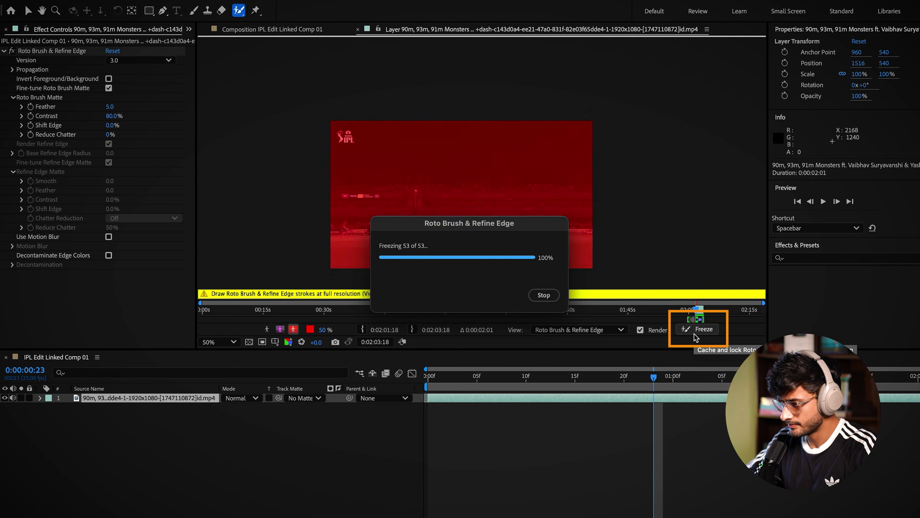
key(super+Tab)
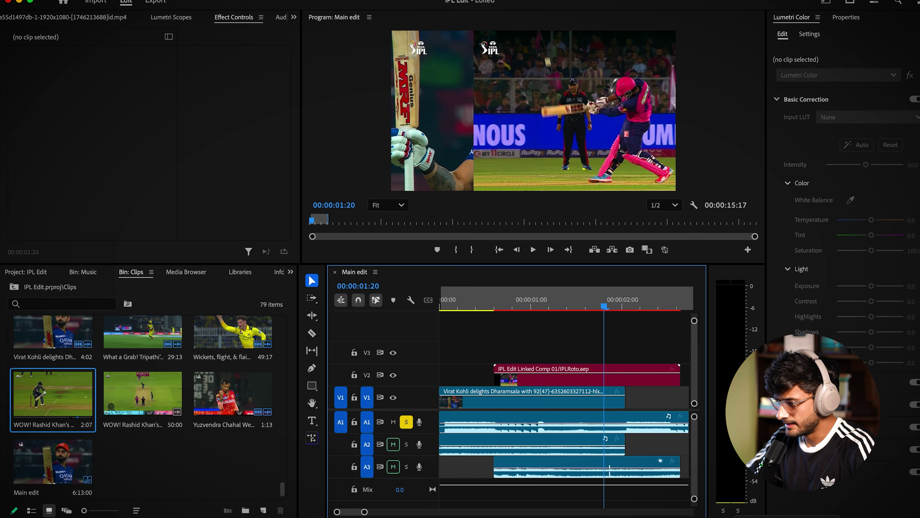
drag(604, 307, 611, 335)
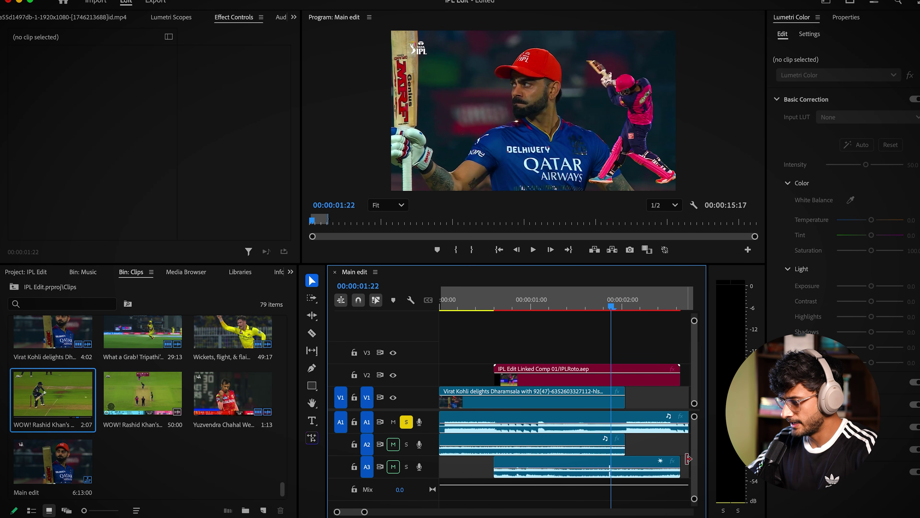
Unfreeze the Roto Brush matte in After Effects and add the missing bat blade to the selection frame by frame through the swing.
key(super+Tab)
click(694, 329)
mouse_move(653, 377)
mouse_down()
mouse_move(573, 408)
mouse_move(424, 433)
mouse_move(694, 381)
mouse_move(715, 379)
mouse_move(707, 390)
mouse_move(716, 390)
mouse_up()
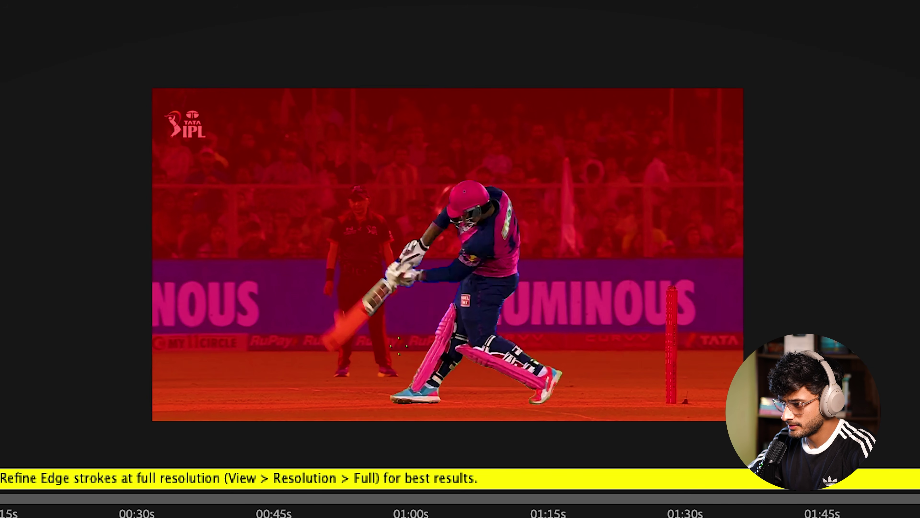
drag(349, 325, 337, 335)
key(Page_Down)
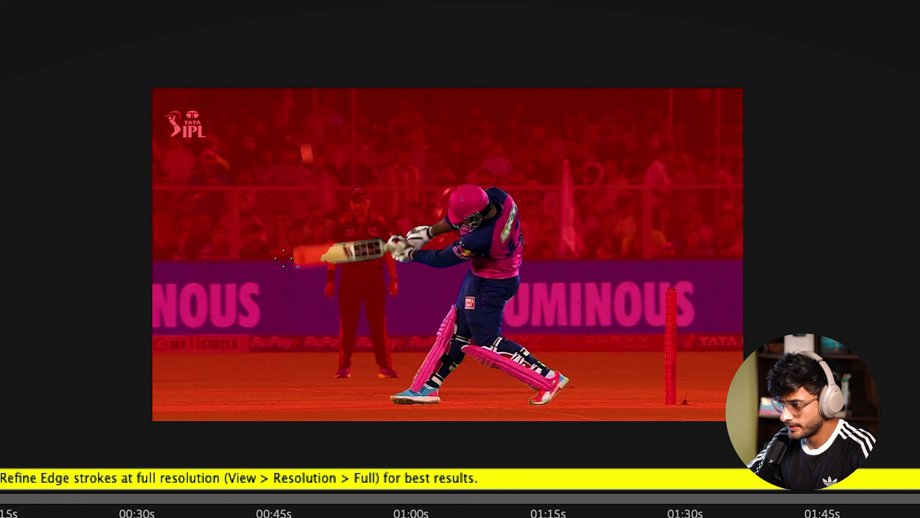
key(Page_Down)
click(324, 184)
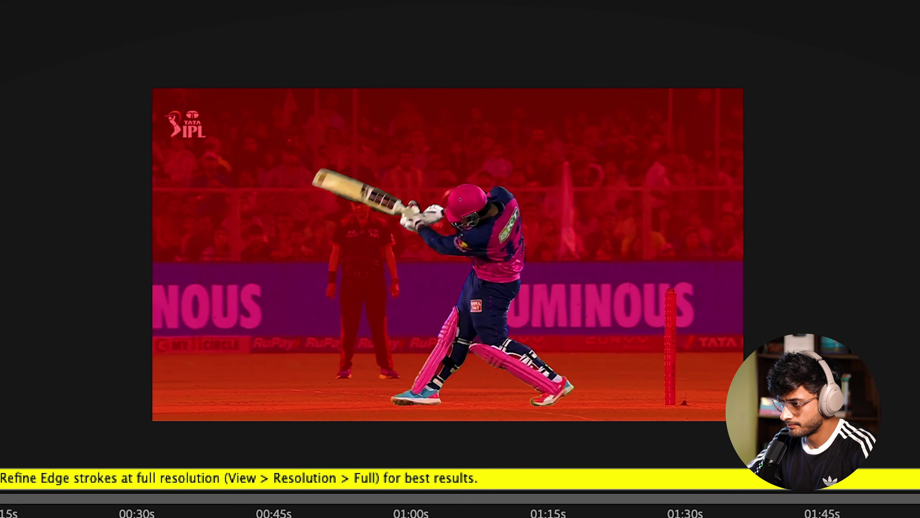
key(Page_Down)
click(376, 120)
key(Page_Down)
key(space)
key(Page_Down)
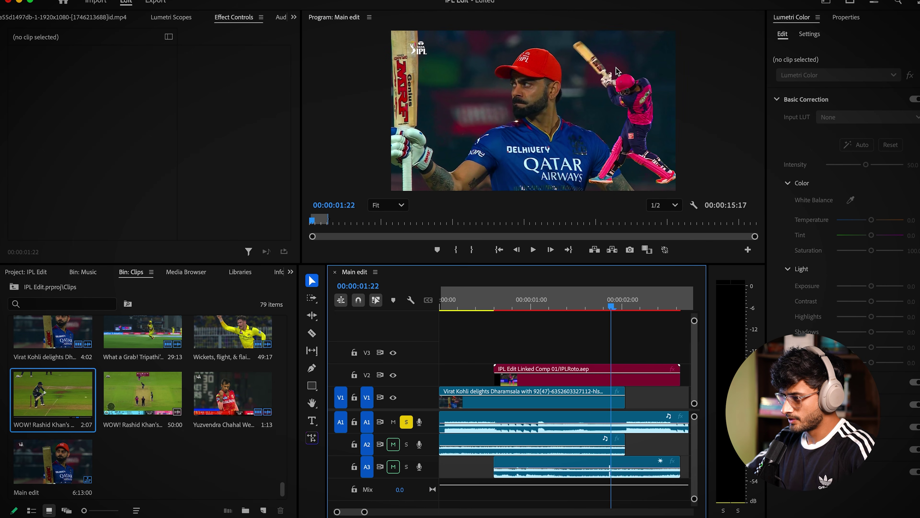
In Premiere Pro, set the linked batter composition's Position to 960, 611 and split it at 00:00:00:16.
click(606, 381)
drag(132, 77, 157, 76)
drag(480, 306, 497, 308)
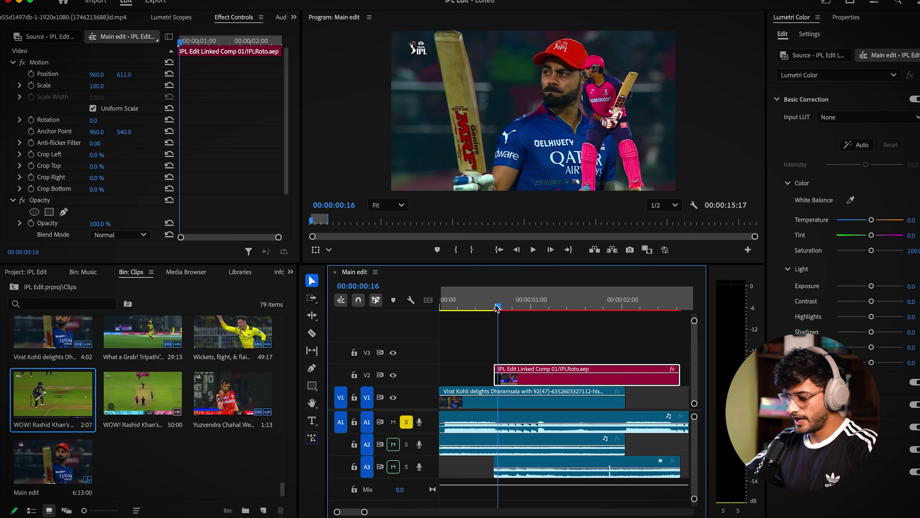
click(500, 377)
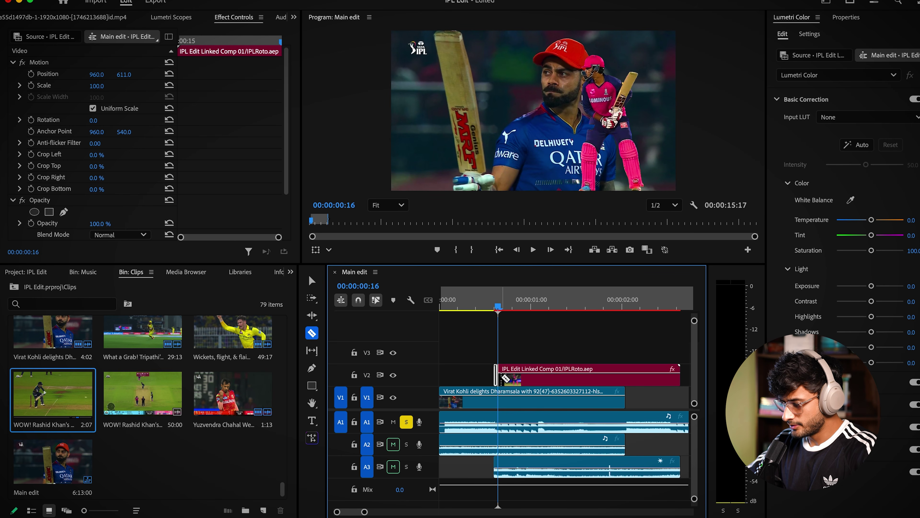
key(v)
drag(364, 512, 358, 514)
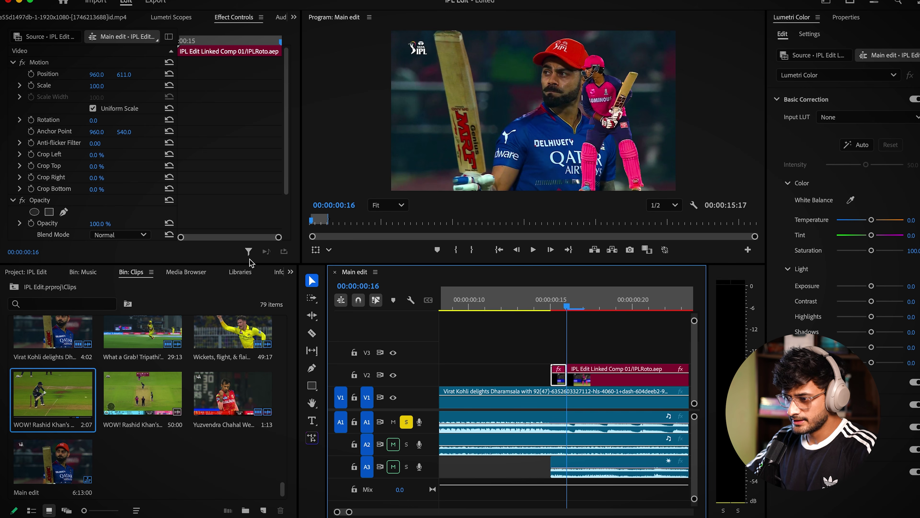
Apply the Tint effect to the short opening segment of the batter composition on V2 and change its Map Black To color.
click(291, 272)
click(308, 367)
text(tin)
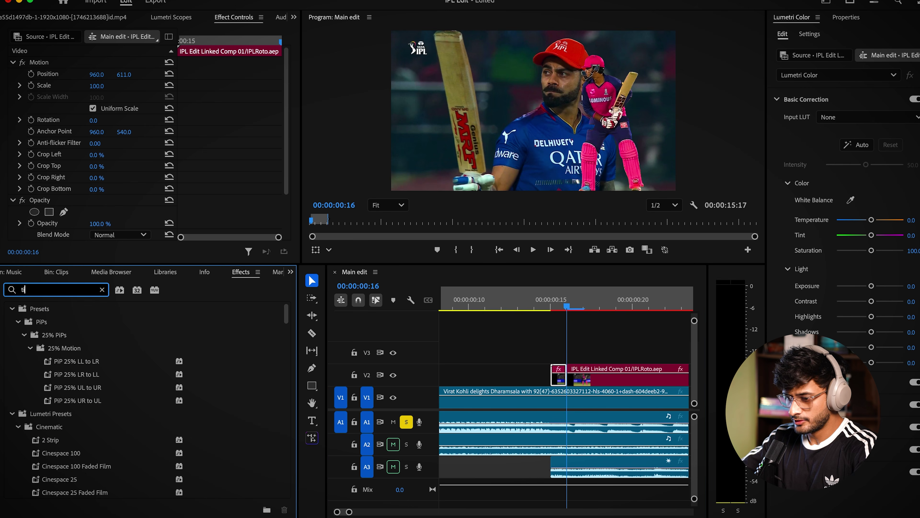
double_click(44, 414)
scroll(127, 170, down, 5)
click(96, 176)
drag(366, 232, 337, 185)
click(581, 350)
Inspect the edges of the batter cut-out in the enlarged program view at 00:00:00:18.
click(533, 307)
drag(534, 310, 587, 332)
key(grave)
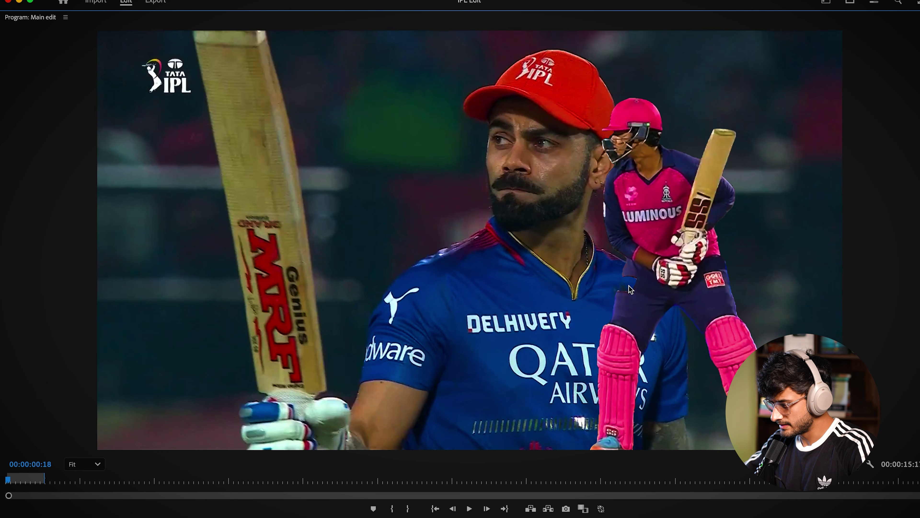
click(630, 287)
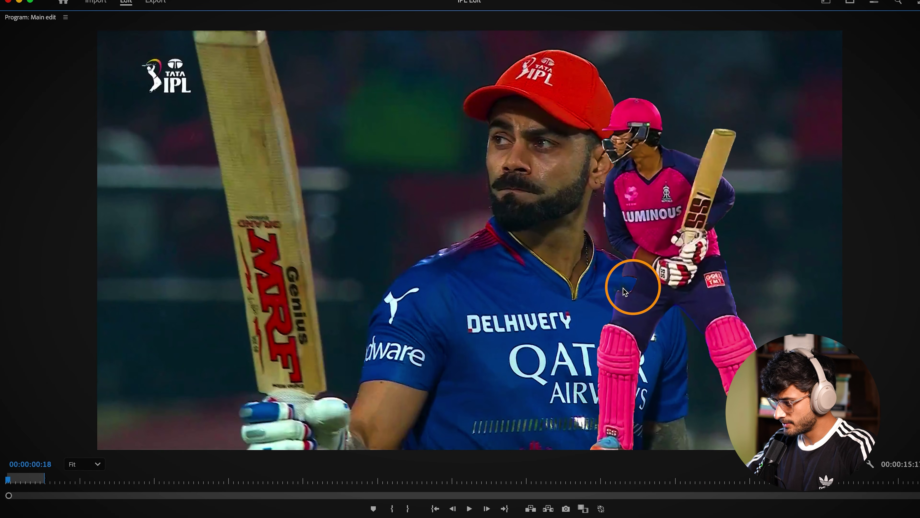
key(grave)
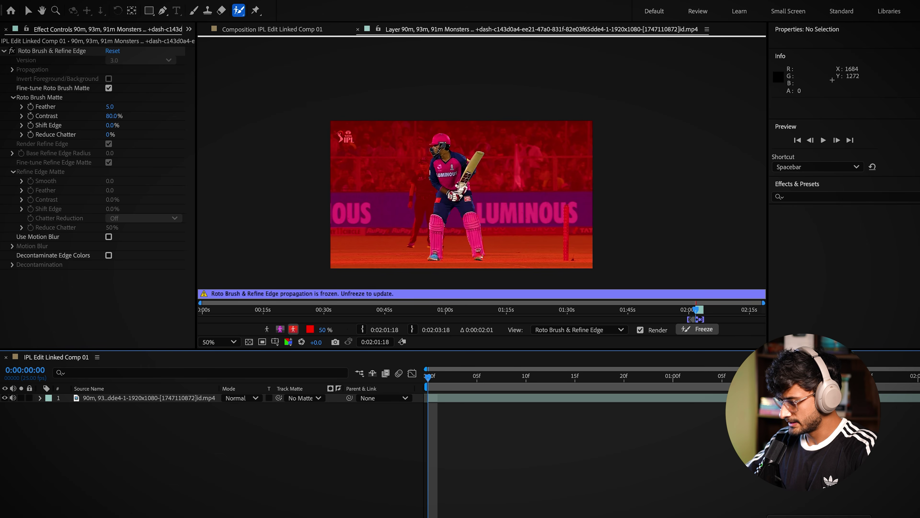
Unfreeze the Roto Brush matte in After Effects, add the missing area at the batter's hip to the selection and freeze it again.
click(703, 328)
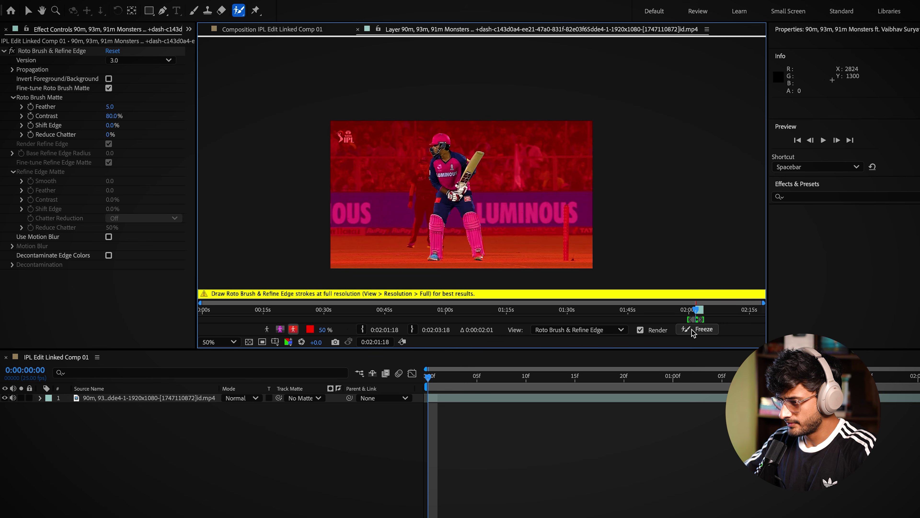
drag(438, 196, 437, 205)
click(697, 329)
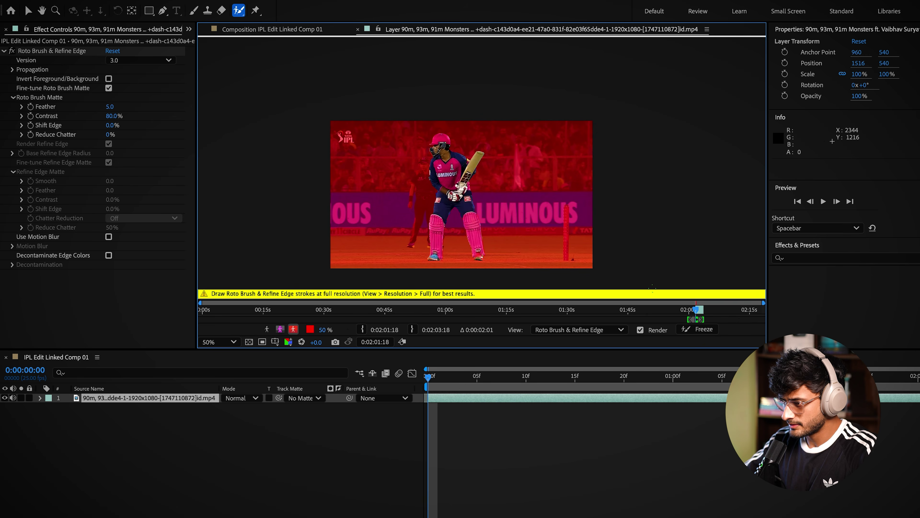
click(691, 330)
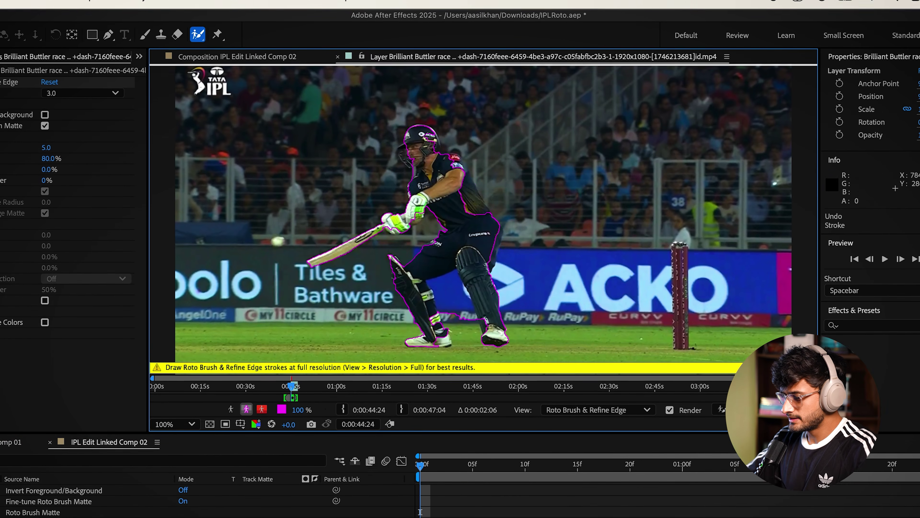
In IPL Edit Linked Comp 02, advance one frame and correct the Roto Brush selection around the swinging bat.
key(period)
mouse_move(398, 229)
mouse_down()
mouse_move(399, 290)
mouse_move(486, 66)
mouse_up()
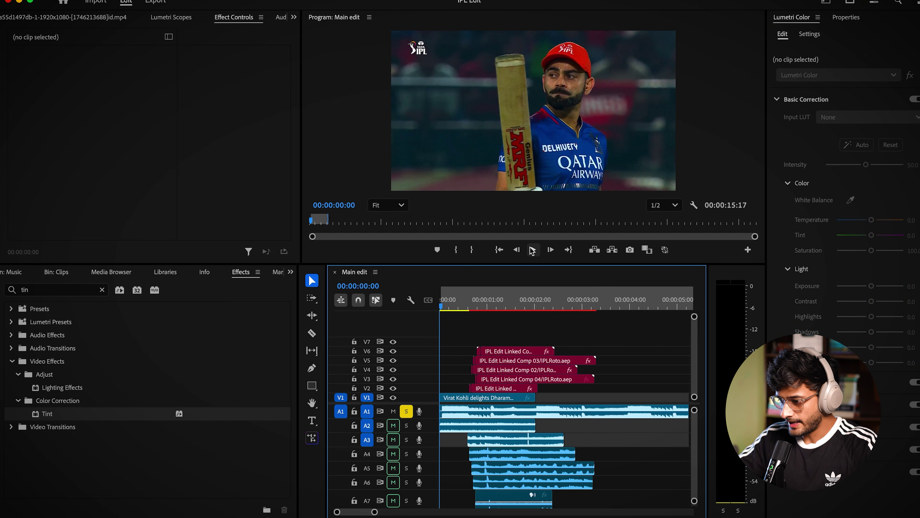
Play the Main edit sequence in Premiere Pro from the start to check the composited batters over the Kohli clip.
click(531, 250)
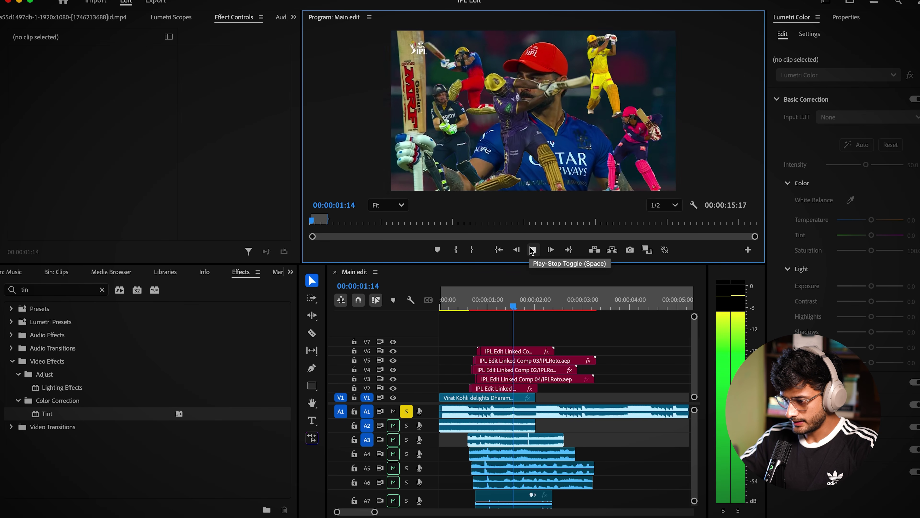
click(470, 302)
drag(470, 299, 538, 320)
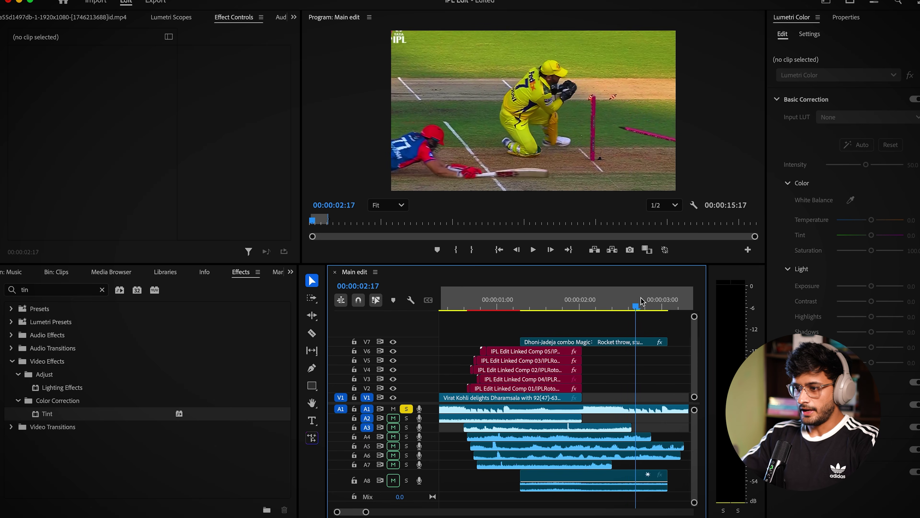
Extend the Dhoni-Jadeja clip on V7, line up its stump-breaking moment with 00:00:02:01 and save the project.
drag(649, 306, 665, 307)
drag(366, 512, 378, 511)
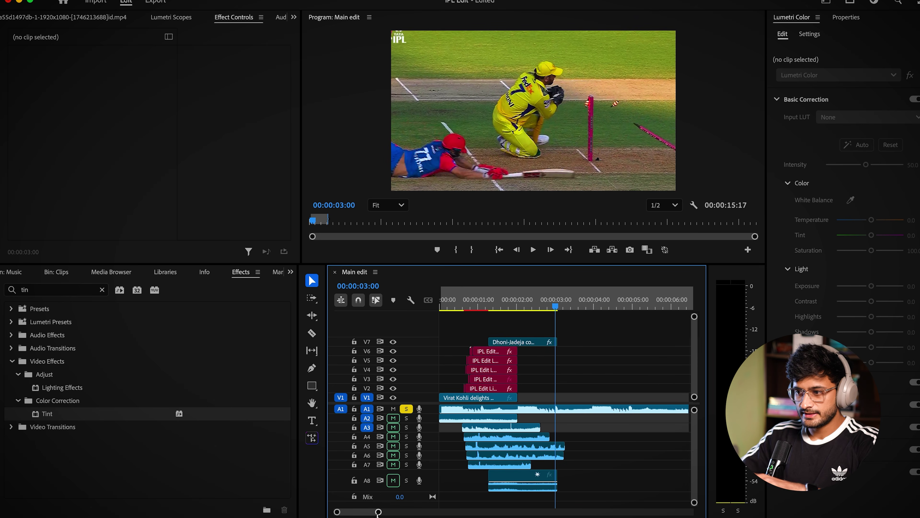
drag(557, 342, 600, 343)
drag(580, 306, 570, 341)
click(569, 341)
drag(493, 342, 535, 342)
mouse_move(500, 306)
mouse_down()
mouse_move(540, 310)
mouse_move(518, 308)
mouse_up()
click(534, 325)
key(super+s)
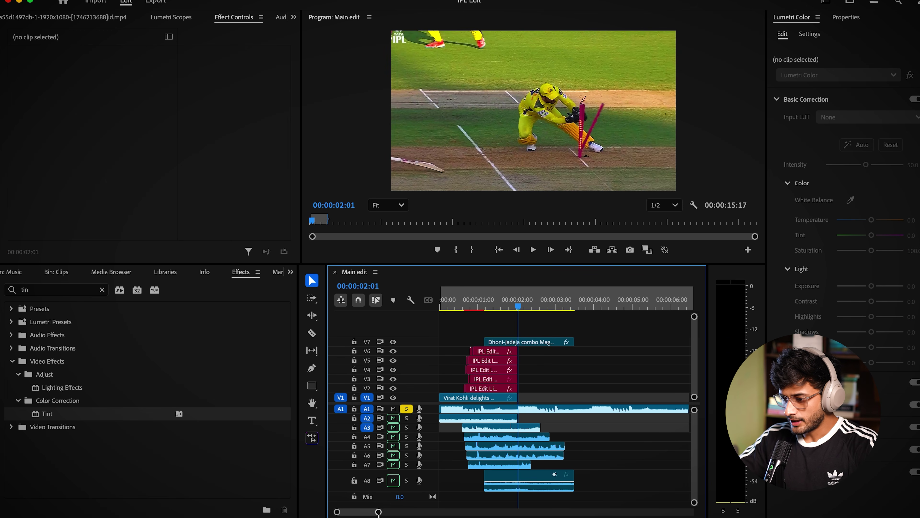
Split the Dhoni-Jadeja clip at 00:00:02:01 and replace its first part with an After Effects composition.
key(equal)
key(equal)
key(c)
click(563, 342)
key(v)
drag(356, 512, 361, 512)
key(minus)
drag(566, 305, 662, 305)
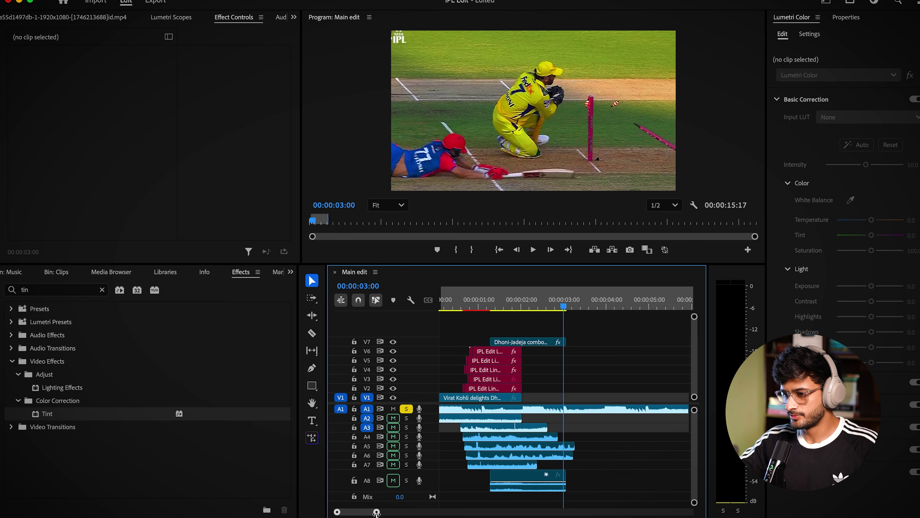
right_click(573, 351)
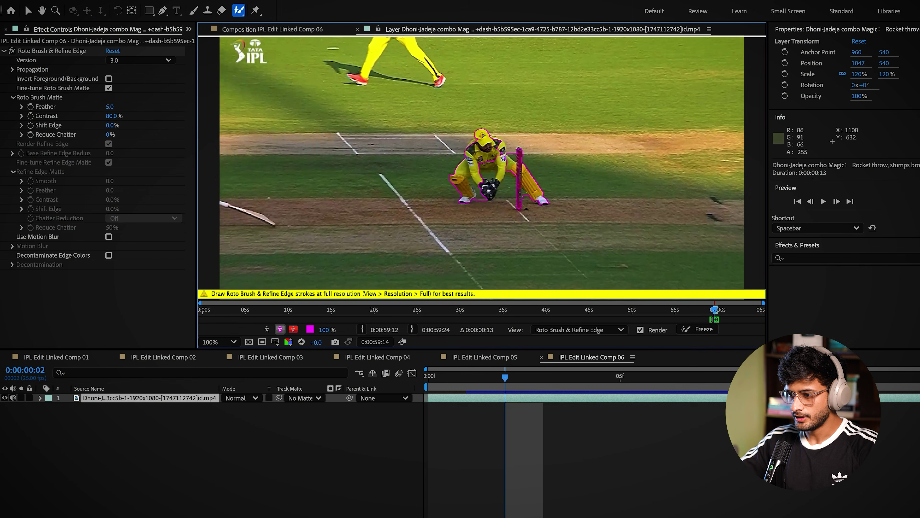
Refine the Roto Brush selection of the wicketkeeper and stumps in IPL Edit Linked Comp 06, save the project and freeze the matte.
drag(472, 183, 493, 220)
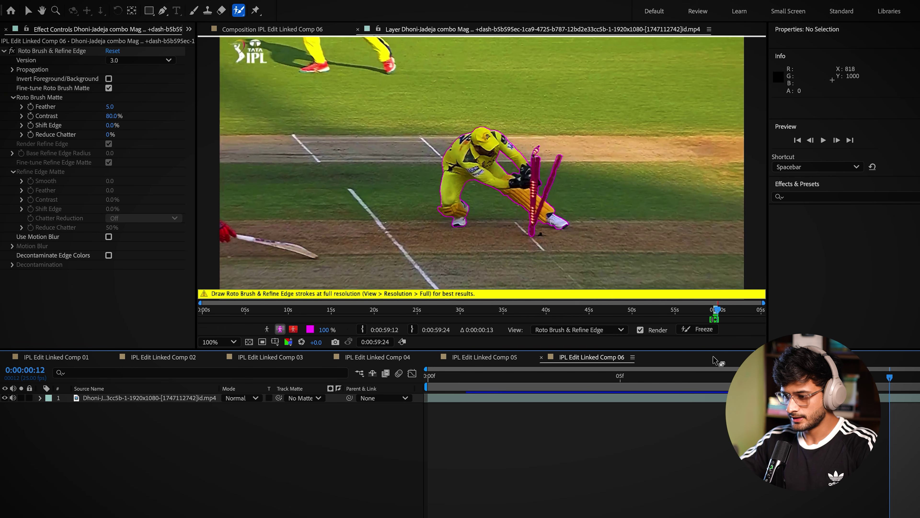
key(ctrl+s)
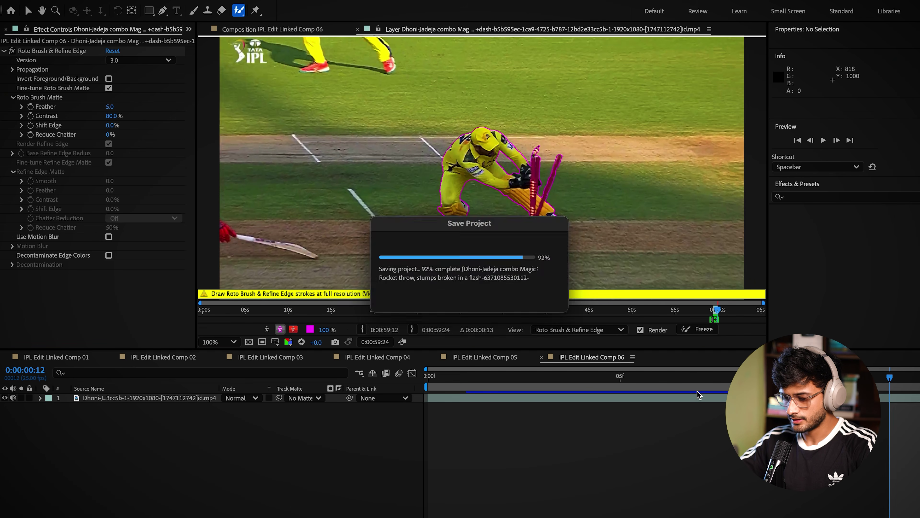
click(700, 331)
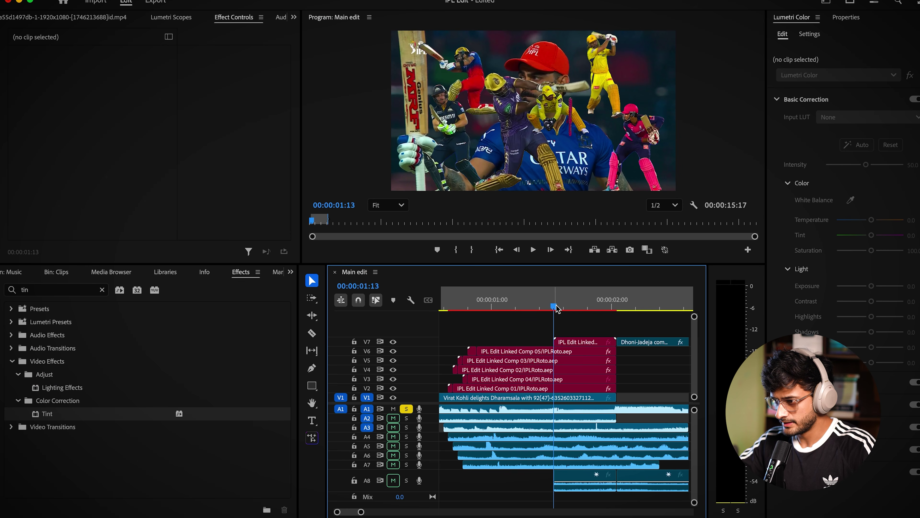
In Premiere Pro, apply Tint to the short opening segment of the wicketkeeper composition at 00:00:01:13 and set Map Black To to white.
drag(561, 308, 622, 325)
drag(361, 511, 362, 511)
drag(484, 297, 499, 299)
drag(103, 415, 300, 338)
drag(497, 344, 499, 342)
click(96, 176)
drag(353, 310, 287, 384)
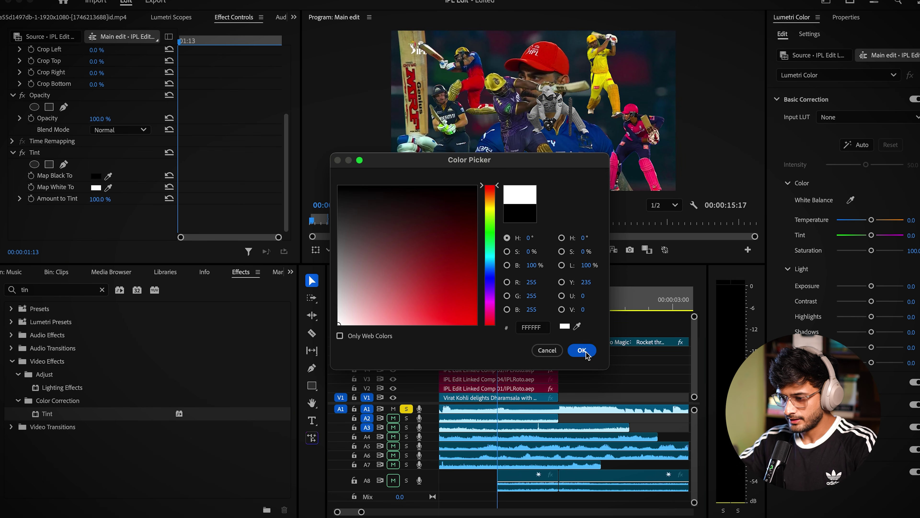
click(582, 350)
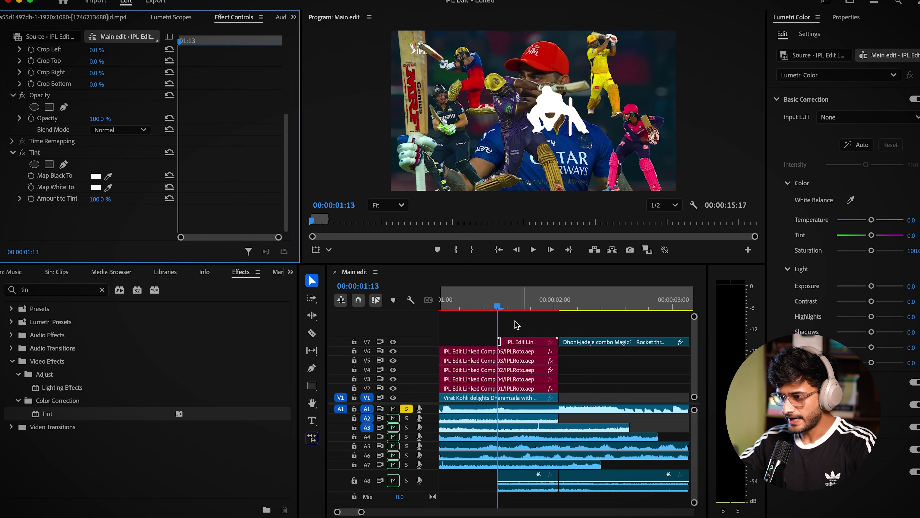
drag(459, 289, 552, 311)
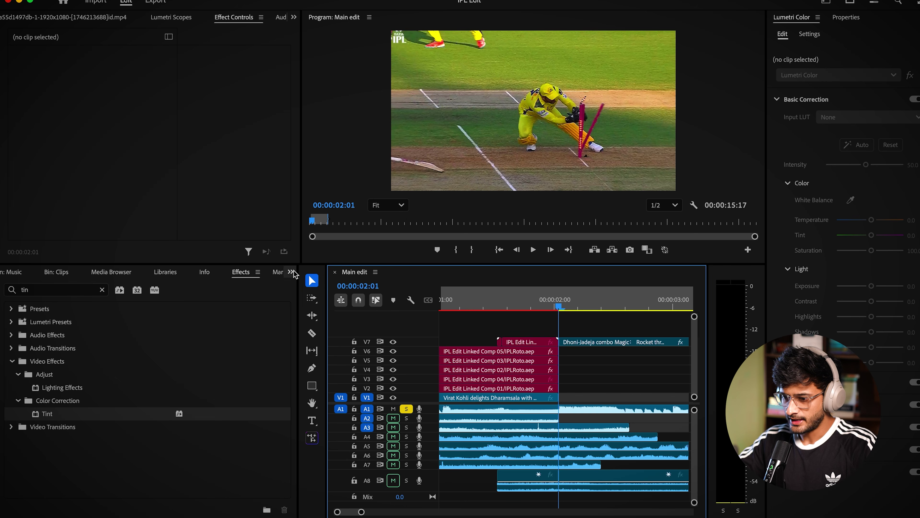
click(294, 273)
click(308, 287)
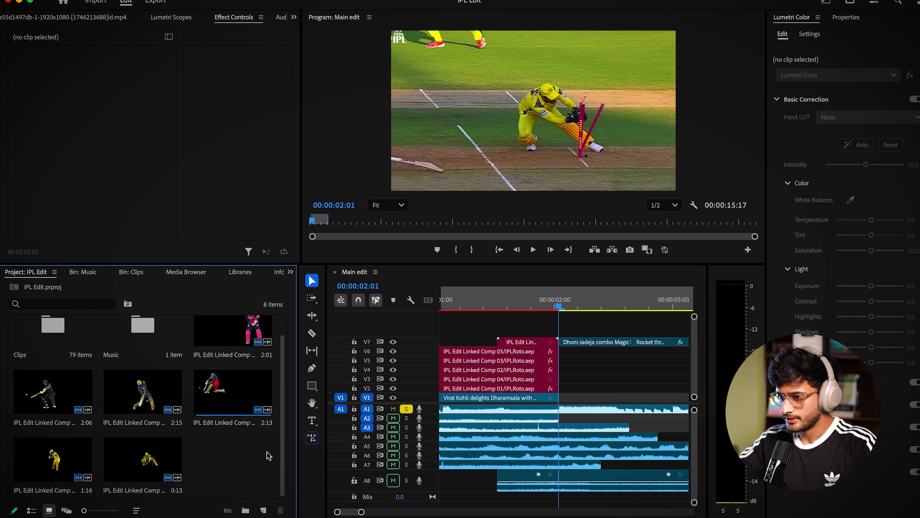
click(264, 510)
click(316, 428)
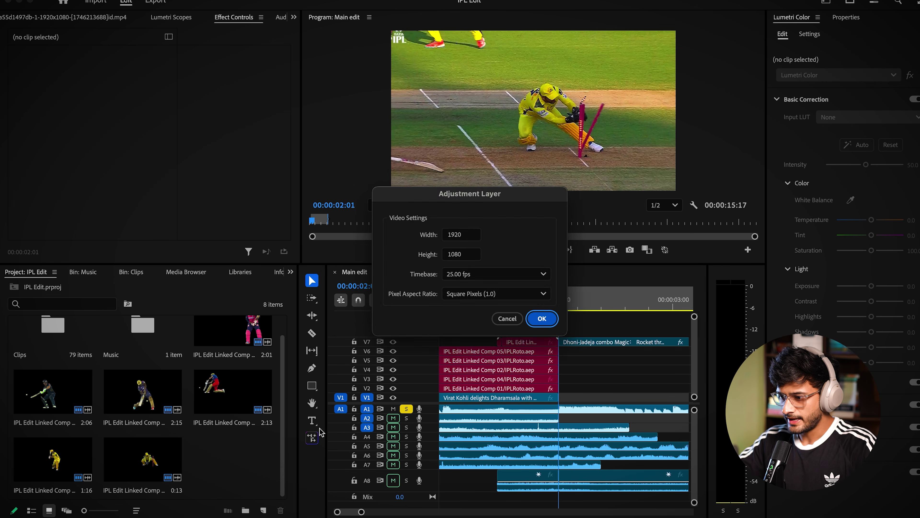
click(507, 318)
Draw a rectangle covering the whole frame at 00:00:02:01 and shorten its graphic clip on V8 to a few frames.
click(311, 385)
mouse_move(384, 41)
mouse_down()
mouse_move(657, 158)
mouse_move(721, 225)
mouse_up()
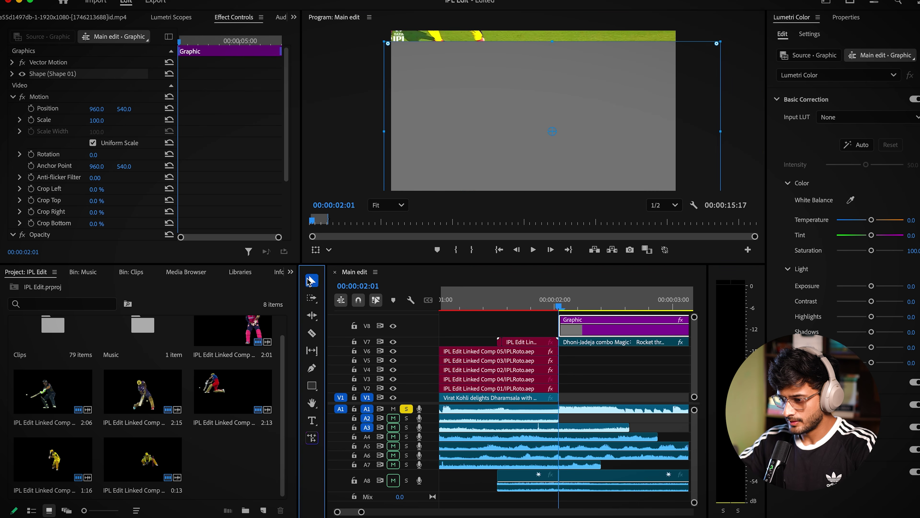
key(v)
drag(361, 512, 378, 511)
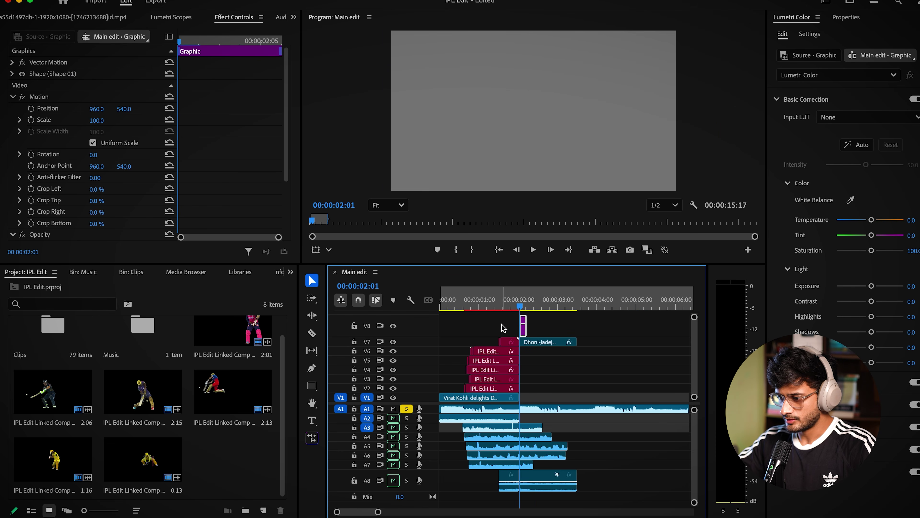
Set the rectangle's fill to white and trim its graphic clip to a single-frame flash at 00:00:02:01.
click(845, 18)
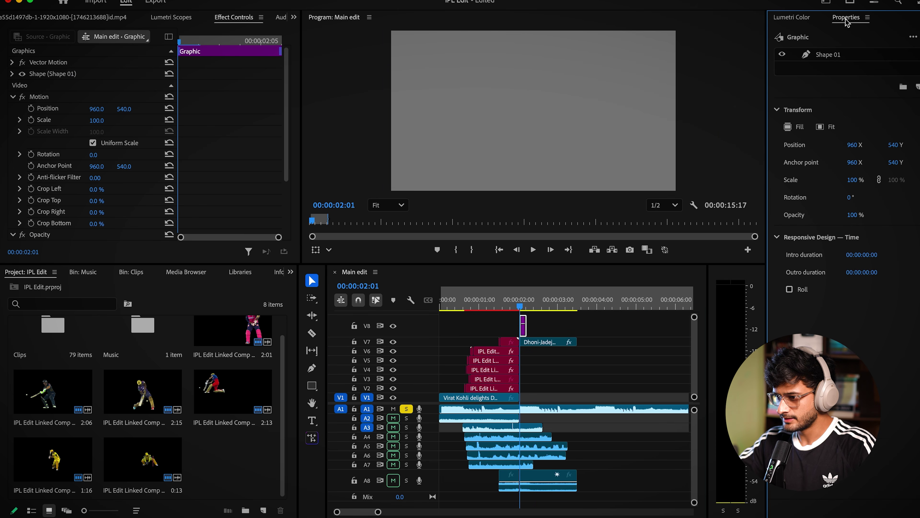
click(837, 56)
click(806, 145)
click(521, 304)
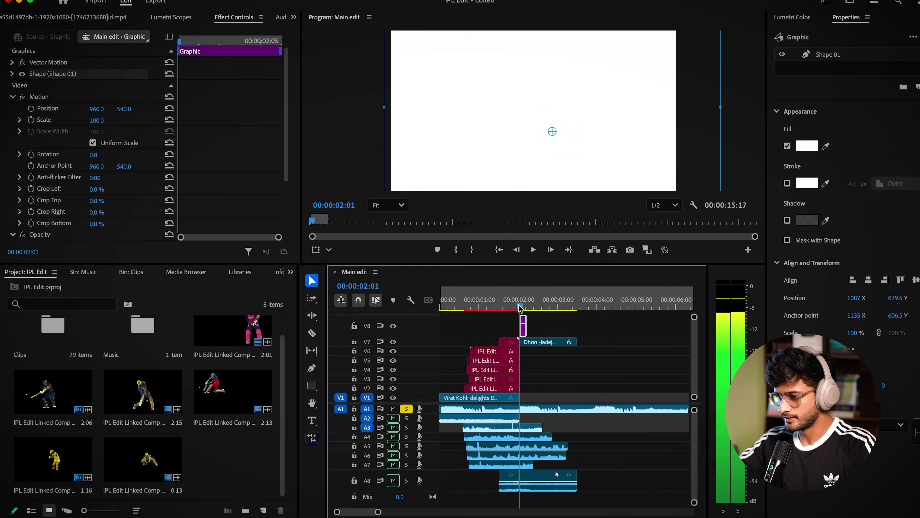
key(equal)
key(equal)
key(equal)
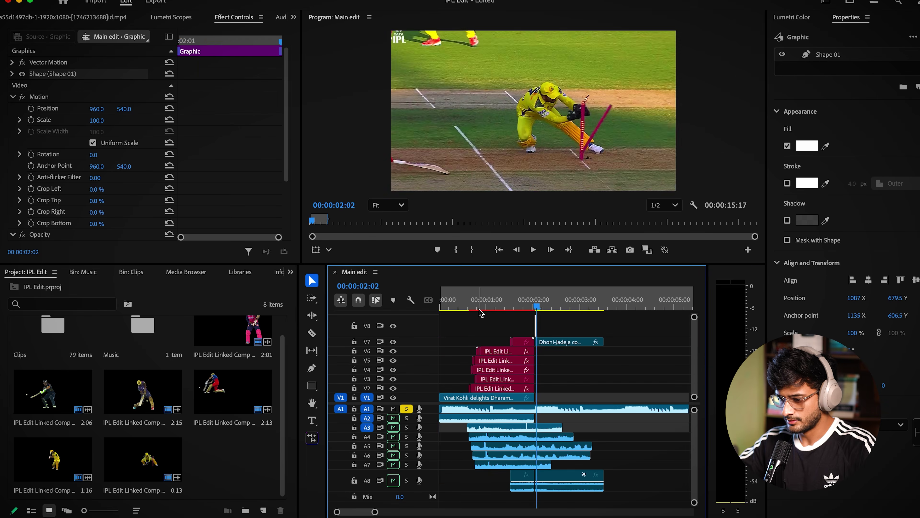
Save the project and play the sequence from the start to check the white flash into the Dhoni-Jadeja clip.
click(442, 305)
key(super+s)
click(533, 250)
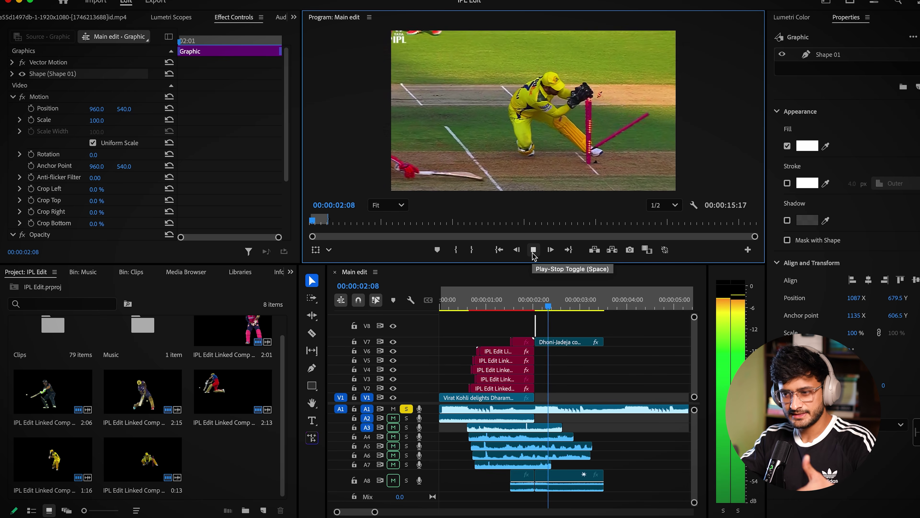
click(533, 255)
drag(536, 296, 558, 300)
click(583, 331)
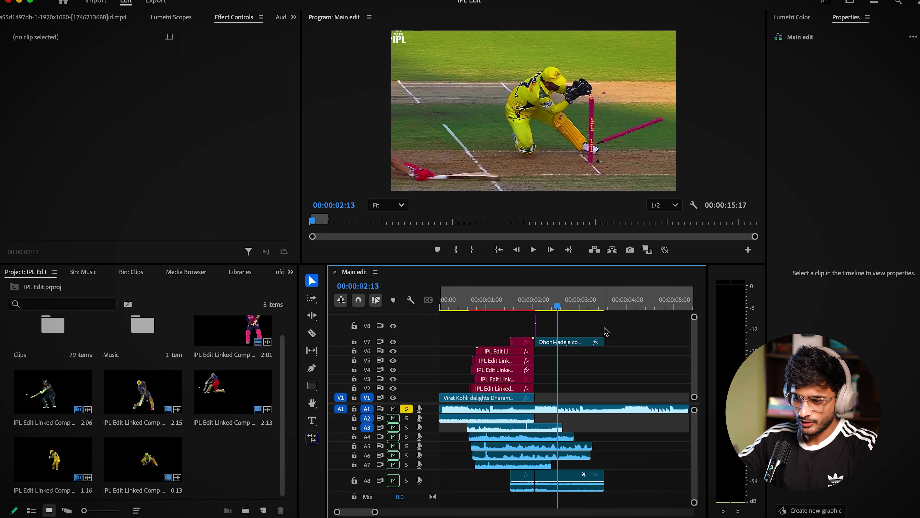
Extend the end of the Dhoni-Jadeja clip, review the sequence from the start and move the clip down to V1.
drag(603, 341, 619, 345)
key(Home)
click(533, 250)
drag(542, 305, 558, 306)
drag(575, 342, 574, 392)
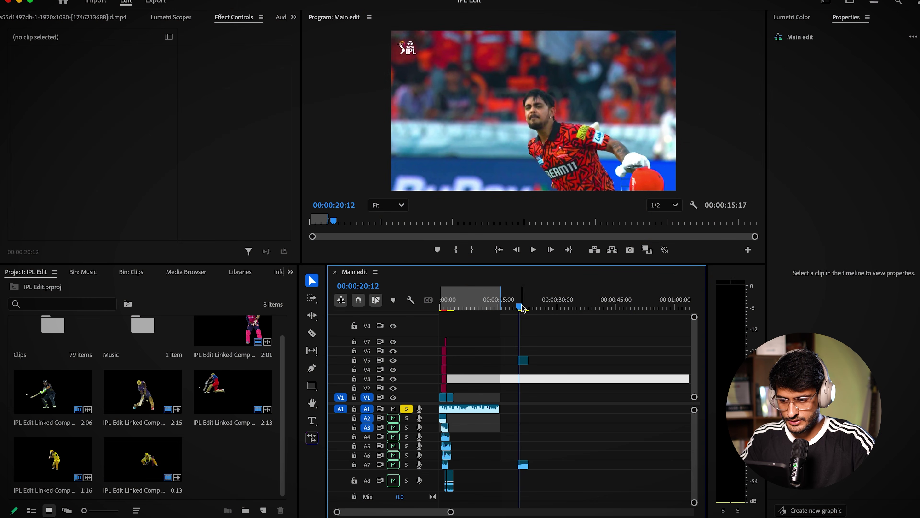
Trim the start of the clip of the batter raising his bat to 00:03:24:14 and move it earlier in the sequence.
drag(522, 307, 527, 311)
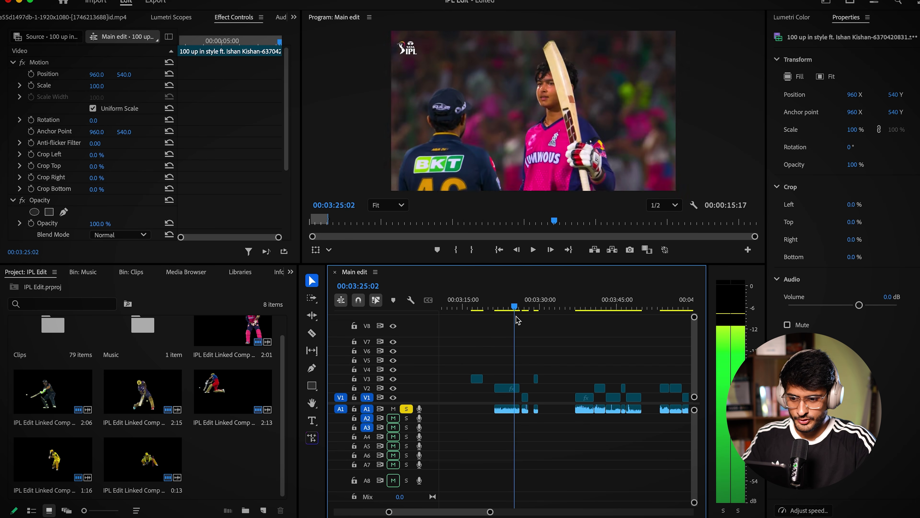
drag(523, 322, 512, 322)
drag(498, 383, 511, 399)
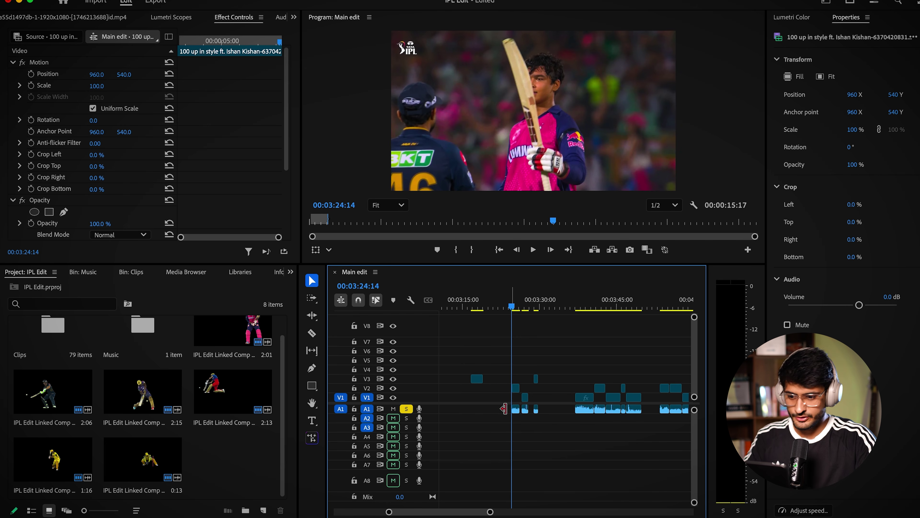
drag(490, 509, 539, 511)
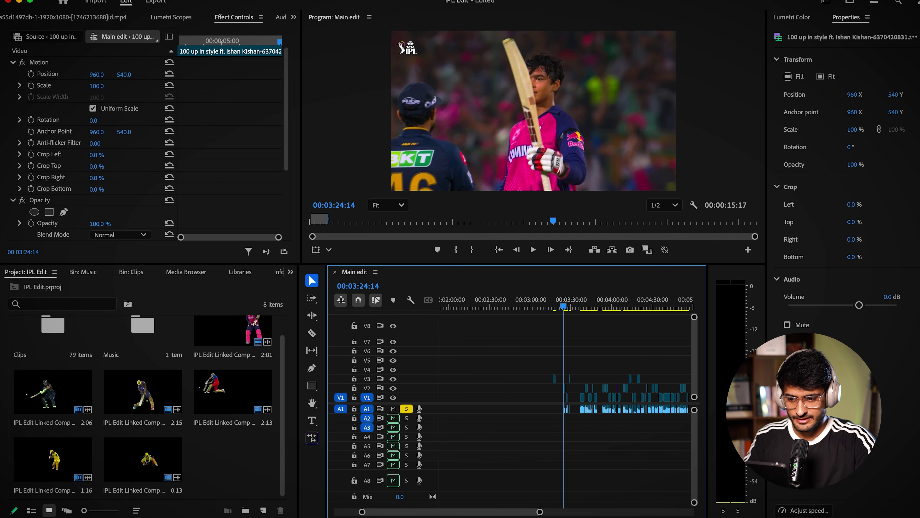
drag(564, 389, 455, 360)
drag(539, 512, 569, 512)
Scrub through the source clips between about 00:03:20 and 00:05:00 to review the remaining shots available for the edit.
click(572, 301)
key(equal)
key(equal)
key(equal)
drag(535, 304, 605, 395)
click(605, 396)
key(shift+5)
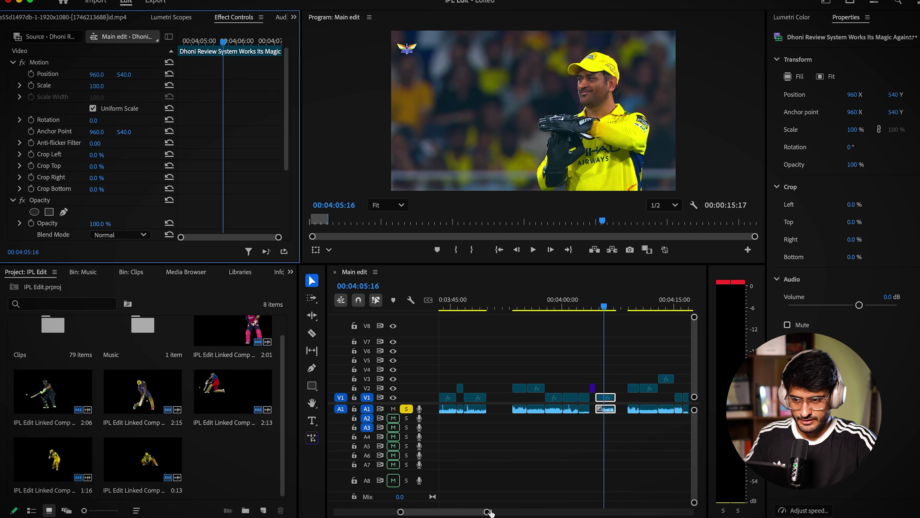
drag(486, 513, 538, 513)
drag(576, 307, 624, 322)
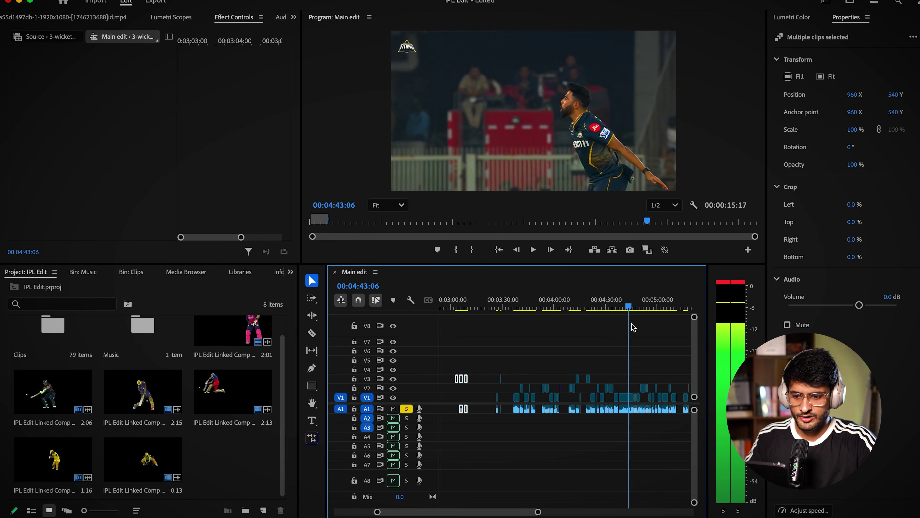
click(658, 398)
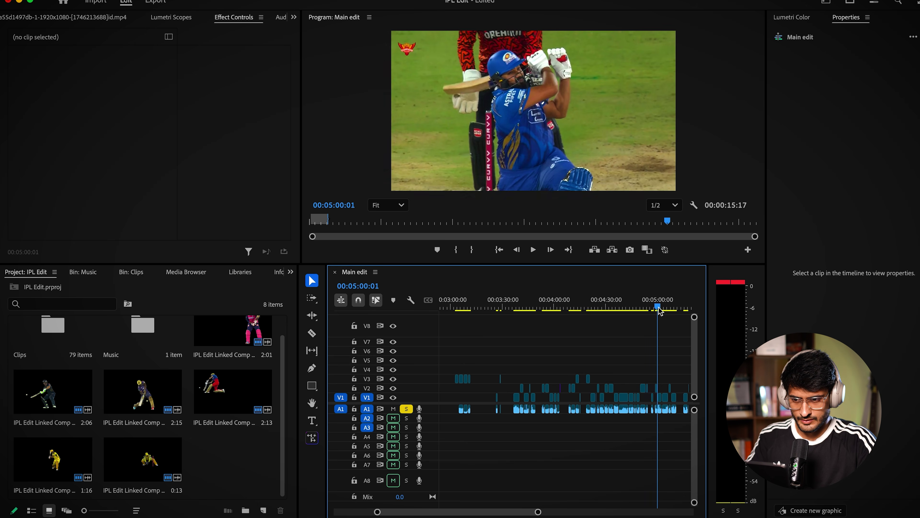
click(658, 396)
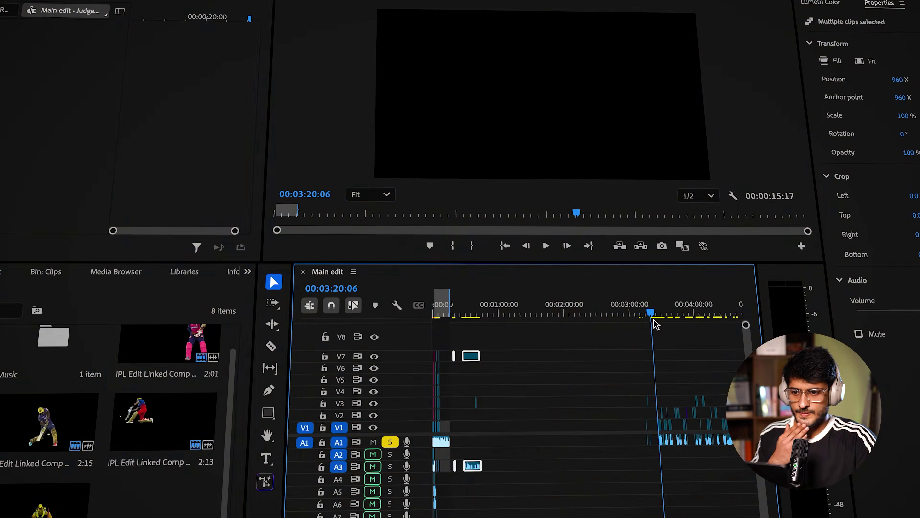
drag(654, 335, 740, 335)
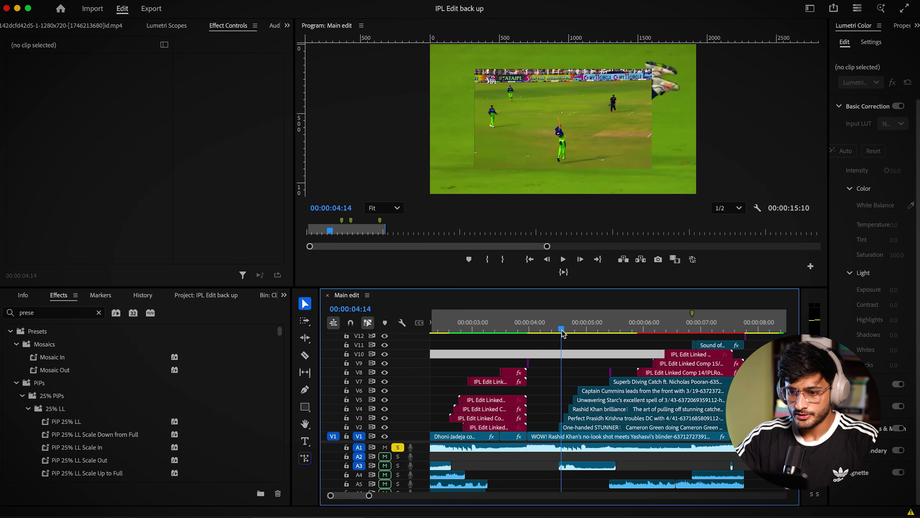
Shrink the V2 clip to 51% at 435, 277 and the V3 clip to 34% at 435, 802.
click(616, 427)
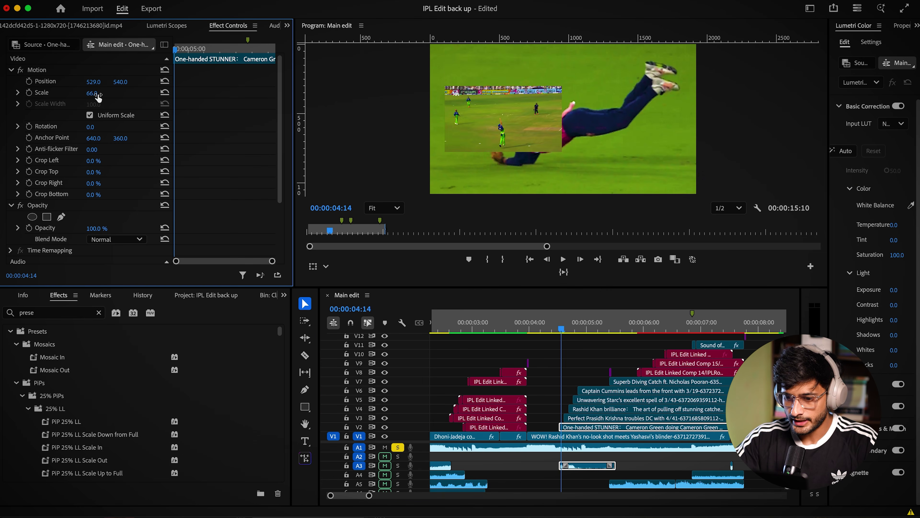
click(582, 421)
key(Right)
key(Right)
drag(91, 93, 67, 93)
drag(93, 81, 29, 81)
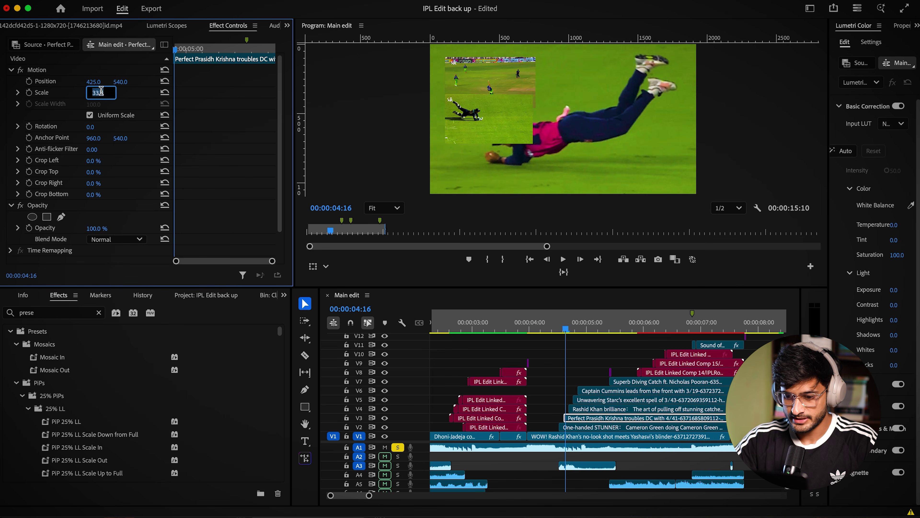
Scale down the V4 and V5 clips and place them as right-hand tiles, with V5 at 34% and position 1486, 802.
key(Right)
key(Right)
click(589, 409)
drag(120, 81, 68, 92)
drag(120, 82, 212, 82)
key(Right)
key(Right)
click(605, 416)
click(605, 400)
drag(92, 93, 68, 93)
drag(121, 82, 215, 81)
drag(94, 81, 212, 82)
Go to where the Captain Cummins clip on V6 comes in and reduce its scale.
key(Right)
key(Right)
key(Right)
key(Right)
key(Right)
click(594, 390)
drag(92, 93, 69, 93)
Find the Transform effect and apply it to the One-handed STUNNER clip on V2.
drag(369, 495, 365, 496)
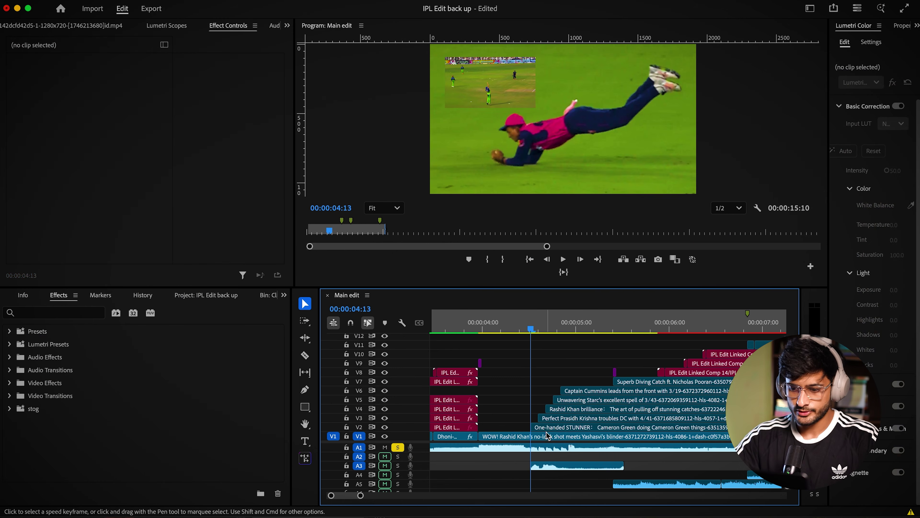
click(547, 431)
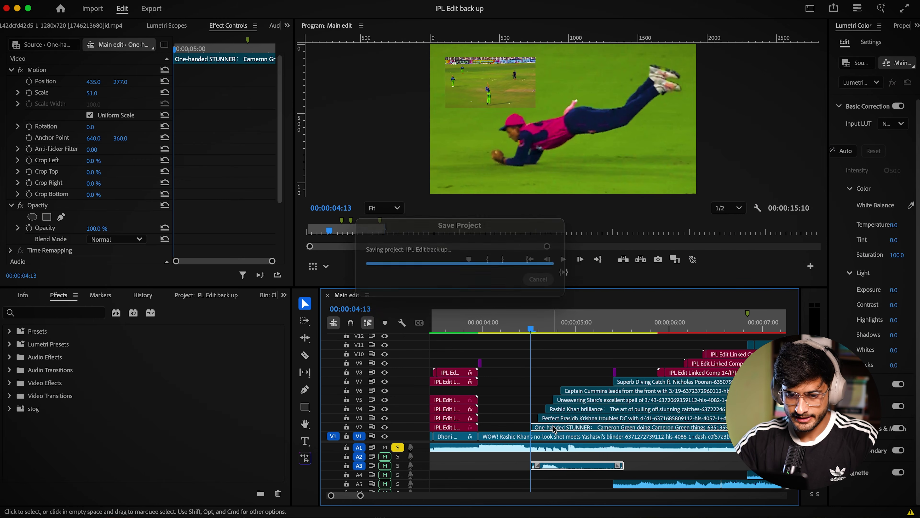
click(87, 310)
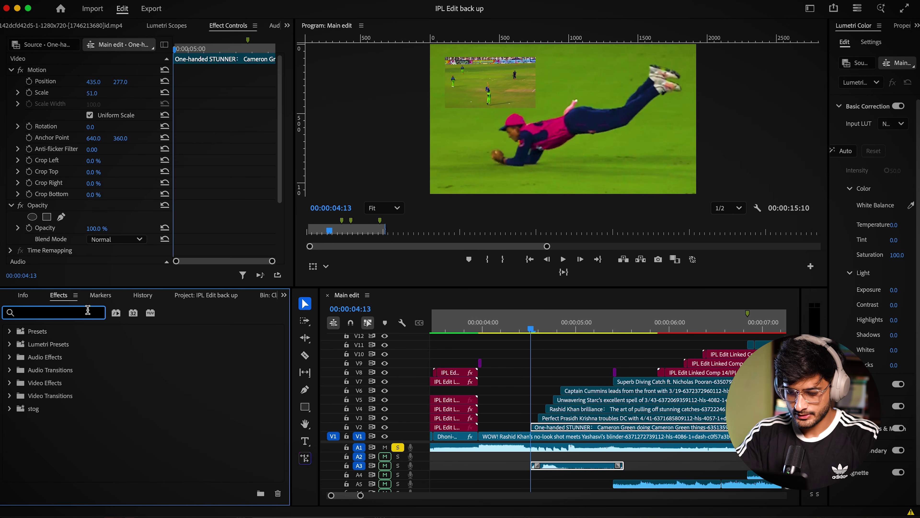
text(tran)
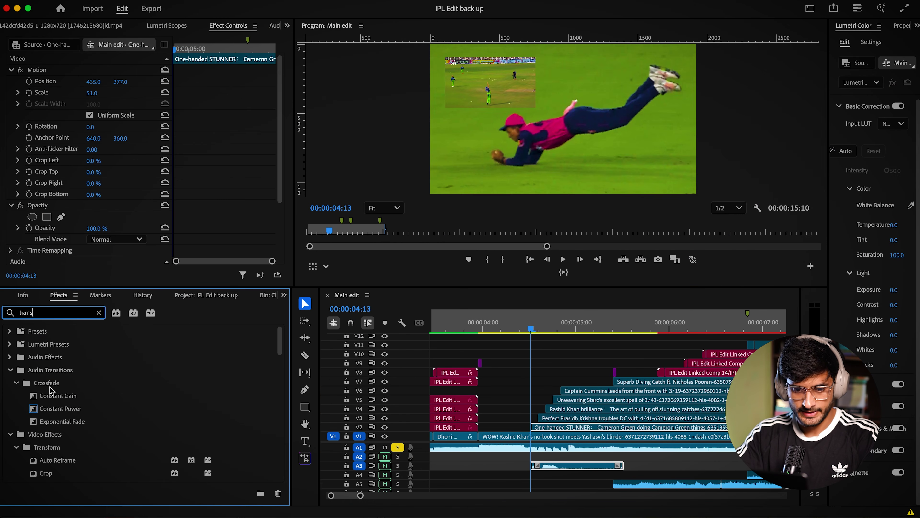
scroll(65, 409, down, 10)
text(sform)
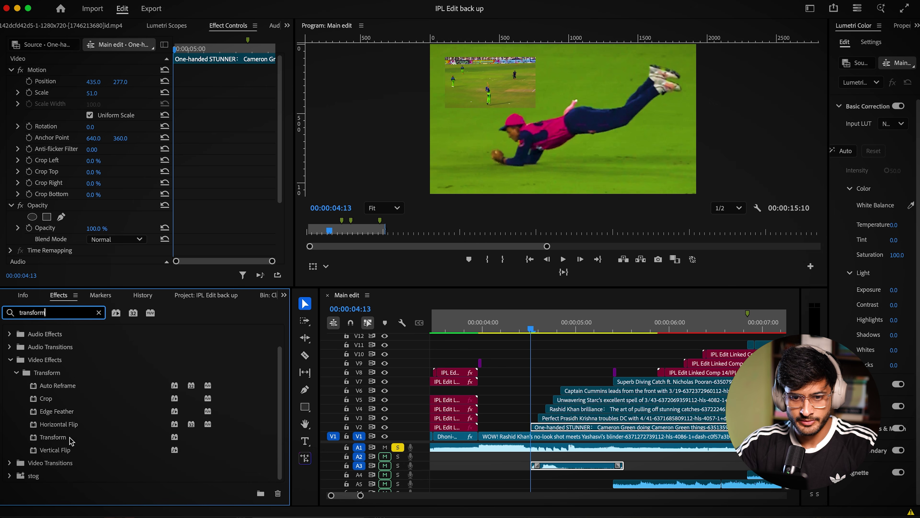
drag(71, 440, 176, 404)
drag(541, 430, 544, 431)
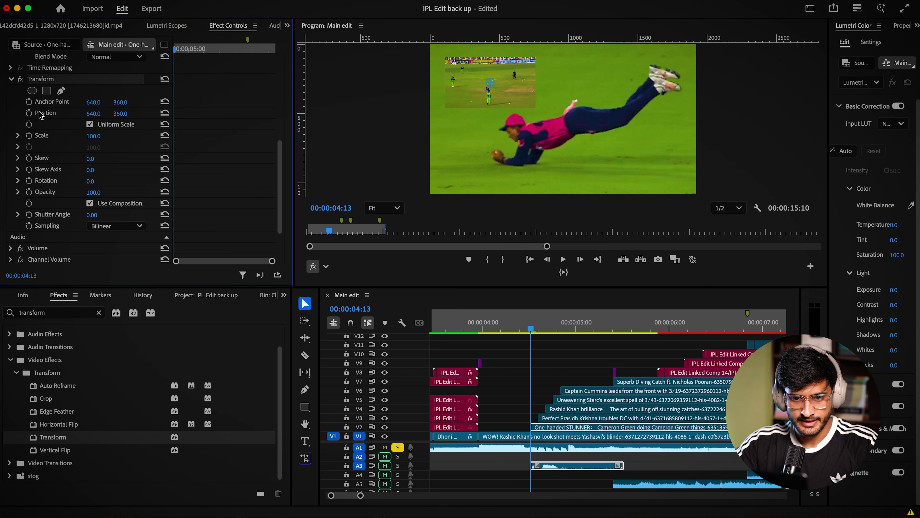
Keyframe the V2 clip's Transform Position from -961, 360 at 00:00:04:13 to 640, 360 at 00:00:04:16.
key(Right)
key(Right)
key(Right)
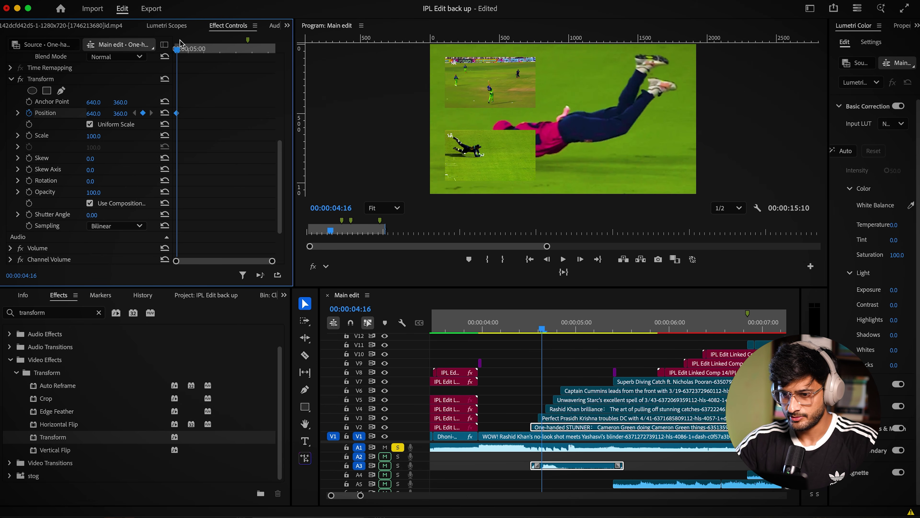
key(Left)
key(Left)
key(Left)
drag(93, 113, 21, 113)
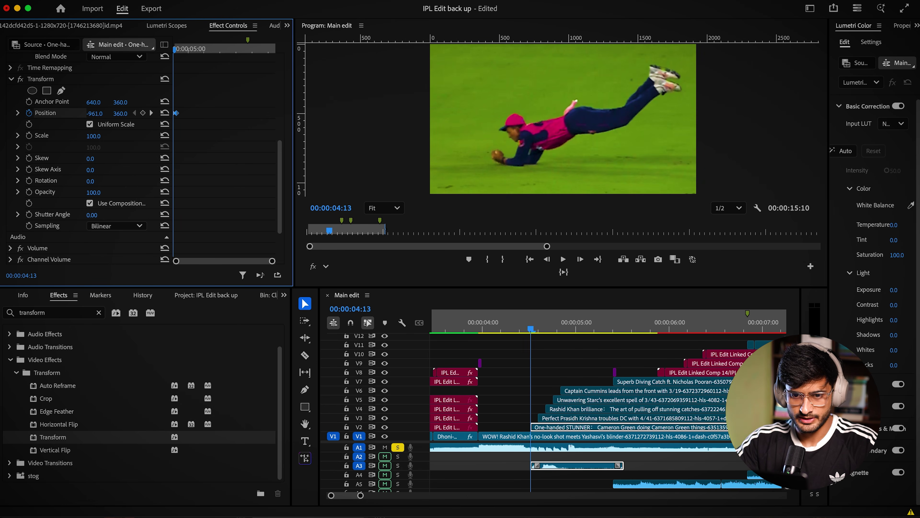
Ease the ending Transform Position keyframe at 00:00:04:17, shift the velocity peak toward the start and preview the slide-in.
key(=)
drag(613, 328, 646, 344)
drag(272, 261, 209, 261)
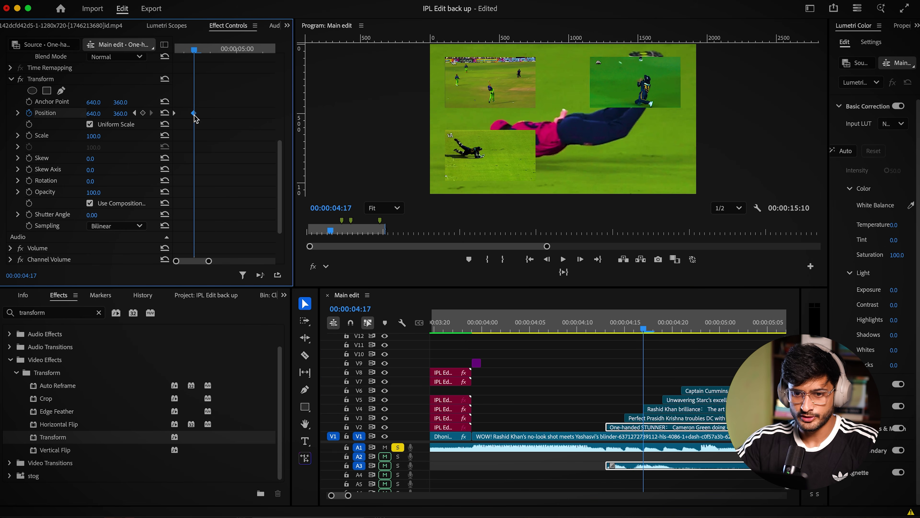
right_click(195, 113)
mouse_move(248, 213)
click(357, 287)
click(18, 112)
drag(187, 145, 176, 145)
drag(194, 50, 174, 50)
key(space)
drag(606, 325, 616, 328)
click(597, 330)
Find the Directional Blur effect and apply it to the One-handed STUNNER clip on V2.
click(54, 312)
text(direction)
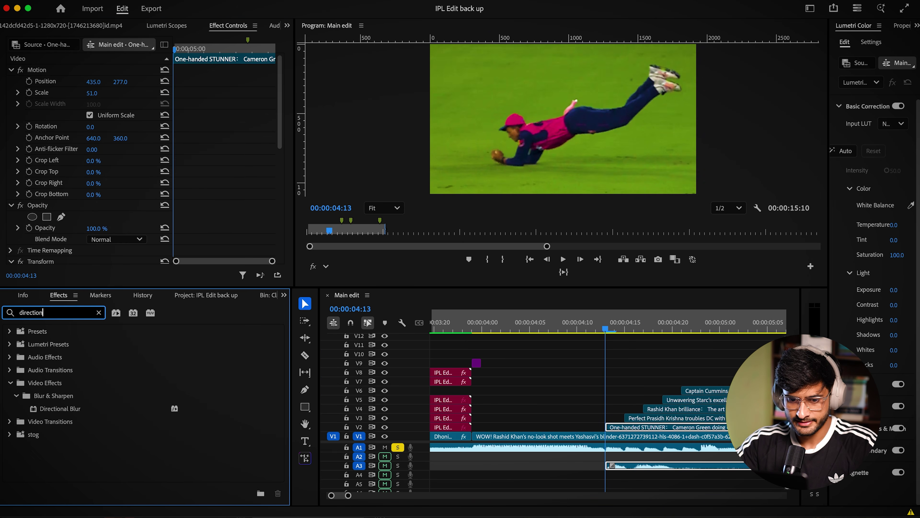
drag(59, 409, 618, 428)
scroll(163, 199, down, 10)
scroll(131, 140, up, 5)
Keyframe the Directional Blur's Blur Length from 50 at the clip's start down to 0 a few frames in.
drag(273, 261, 200, 232)
scroll(145, 163, down, 5)
click(28, 229)
mouse_move(280, 211)
mouse_down()
mouse_move(280, 195)
mouse_move(281, 224)
mouse_up()
click(222, 49)
mouse_move(197, 191)
mouse_down()
mouse_move(221, 192)
mouse_move(211, 191)
mouse_up()
click(175, 49)
text(50)
key(Return)
Set the blur Direction to 90° and move the ending Blur Length keyframe to 00:00:04:17, checking the motion.
drag(606, 329, 625, 341)
click(90, 178)
text(90.0)
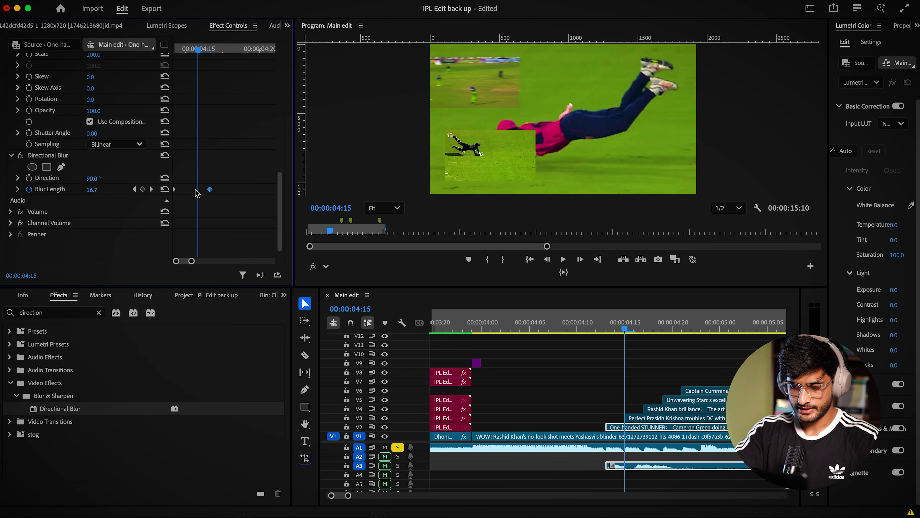
drag(209, 189, 221, 189)
drag(208, 50, 169, 108)
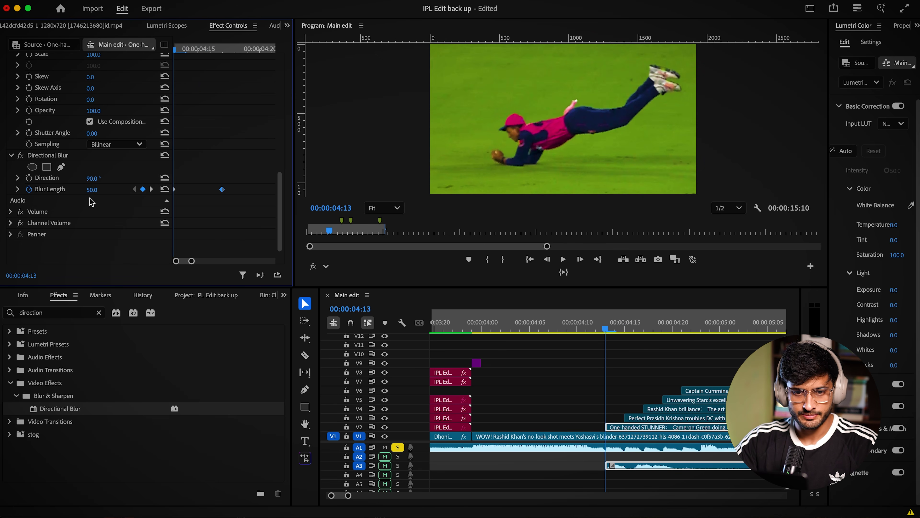
drag(178, 51, 231, 71)
Save the V2 clip's Transform and Directional Blur effects together as a preset named "Blur left in".
scroll(239, 121, up, 5)
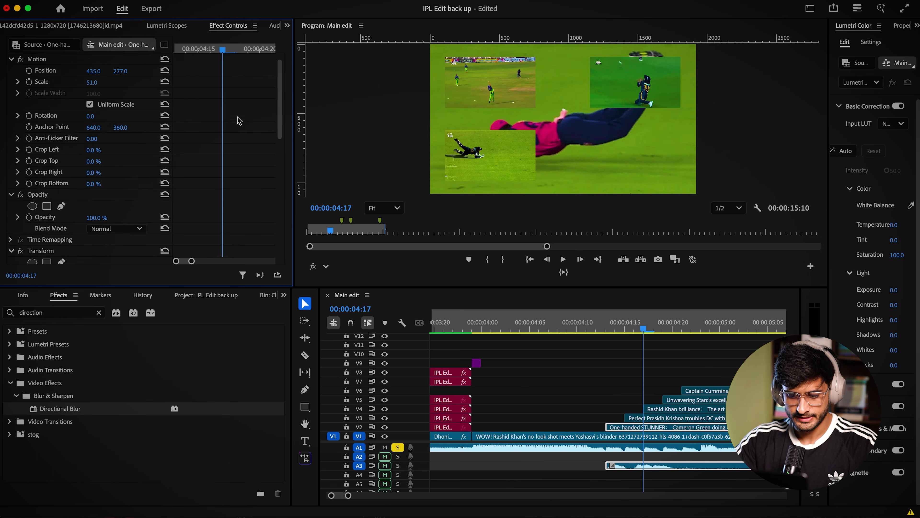
click(10, 155)
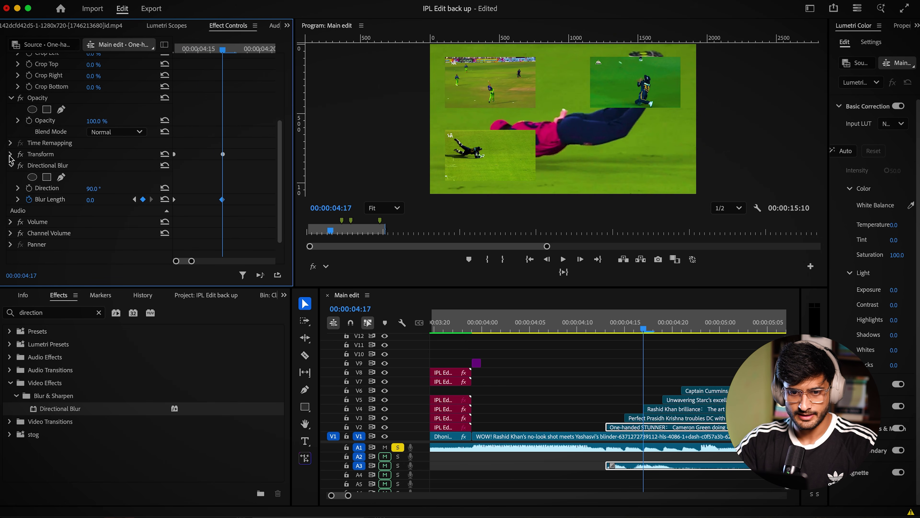
right_click(57, 168)
click(74, 186)
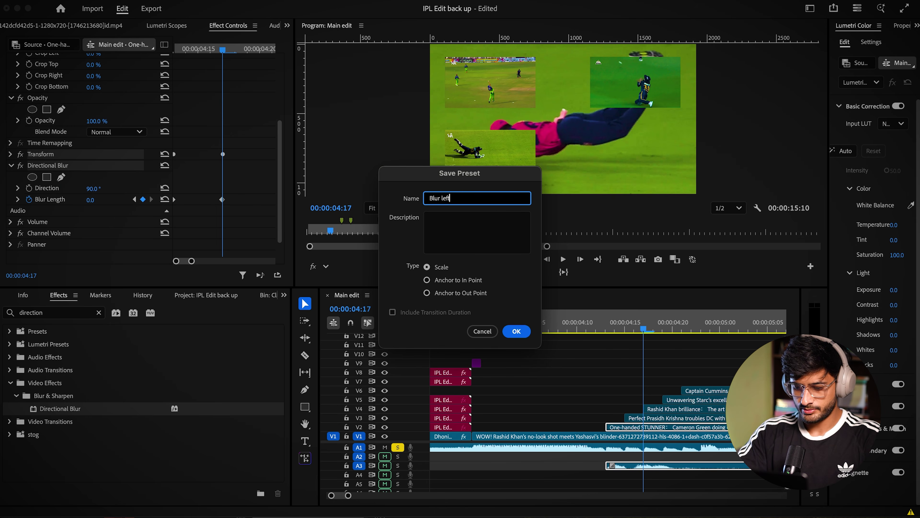
click(531, 332)
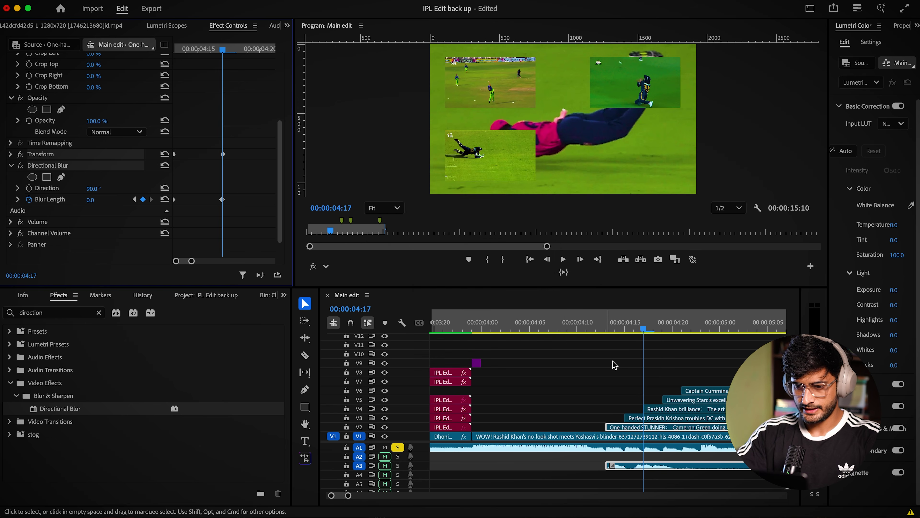
Apply the "Blur left in" preset to the Perfect Prasidh Krishna clip on V3, check the slide-in and save the project.
click(636, 417)
click(98, 313)
text(blur)
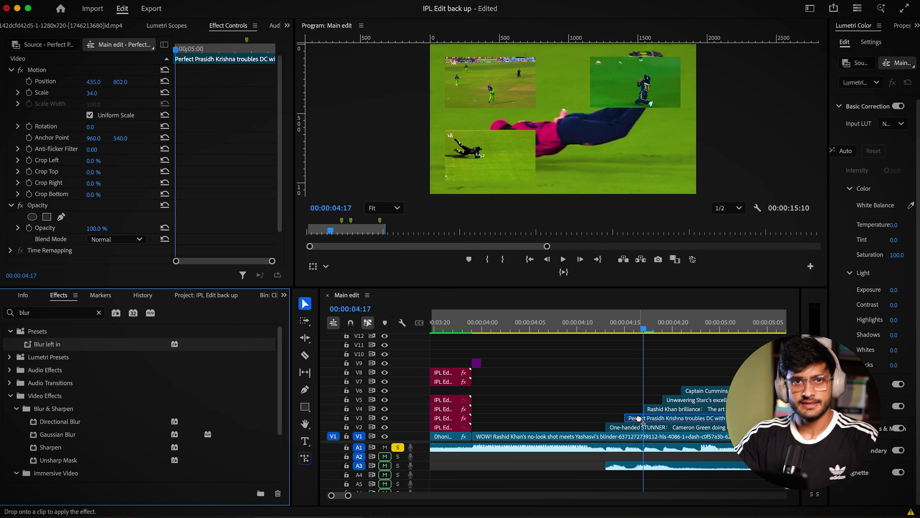
drag(637, 418, 636, 418)
drag(606, 327, 647, 334)
key(super+s)
Apply "Blur left in" to the Rashid Khan clip on V4 and change its starting Transform Position so it enters from the right.
click(655, 408)
drag(185, 343, 657, 409)
scroll(208, 185, down, 5)
click(16, 178)
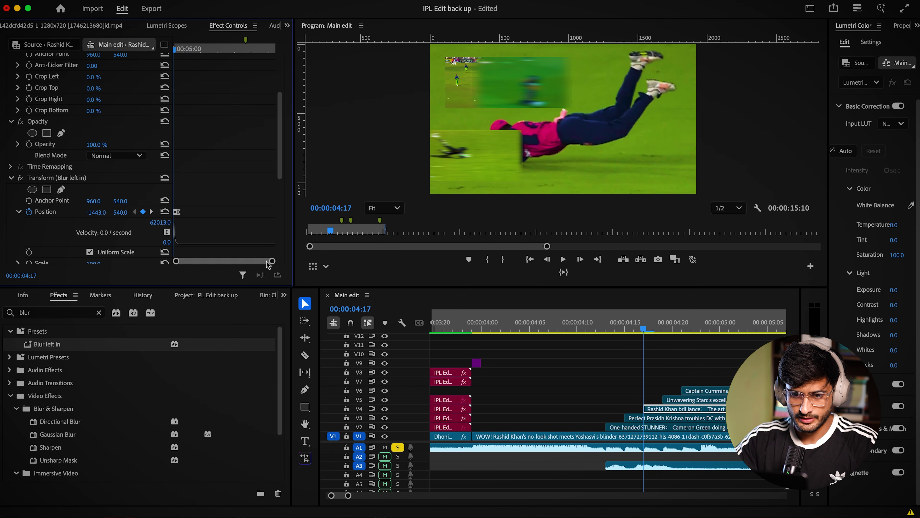
drag(96, 212, 111, 213)
drag(673, 328, 664, 376)
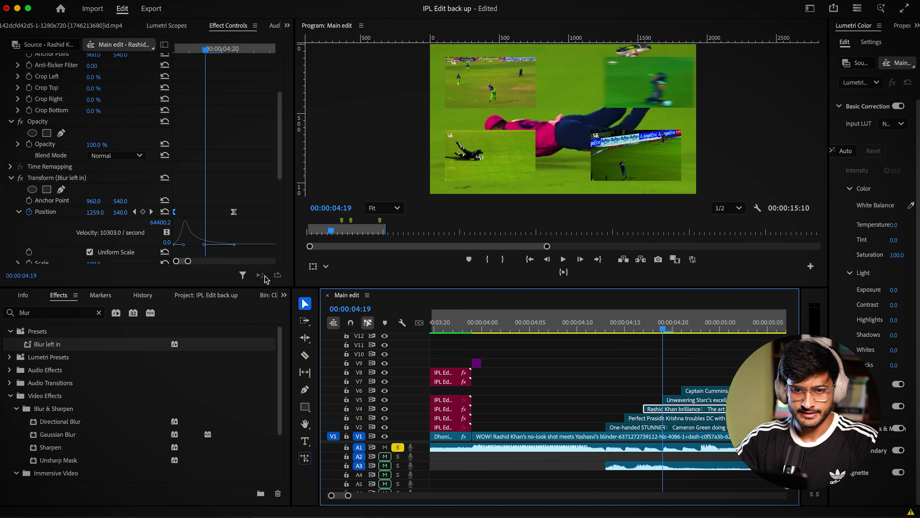
Save the V4 clip's Transform and Directional Blur effects as a preset named "Blur right in".
click(11, 177)
super+click(80, 190)
right_click(81, 190)
click(101, 277)
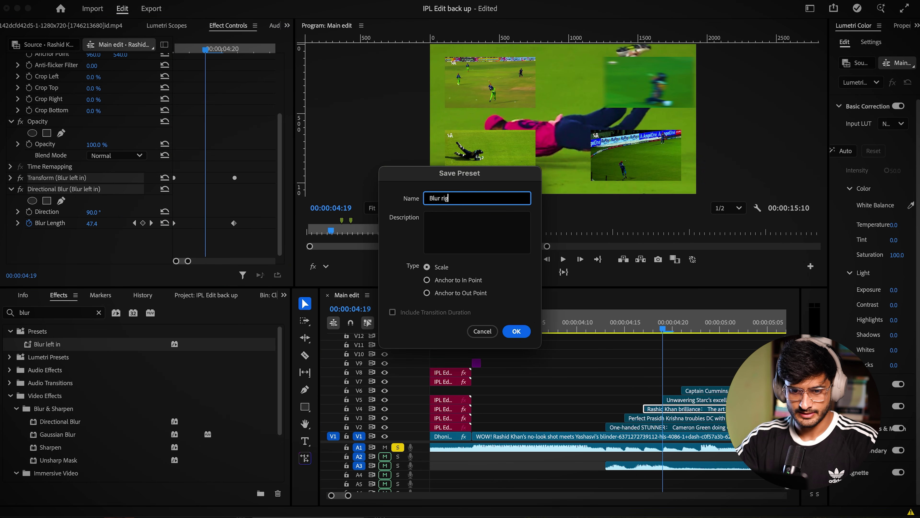
click(522, 331)
Apply the "Blur right in" preset to the Unwavering Starc clip on V5 and play back the tile entrances.
drag(49, 357, 674, 400)
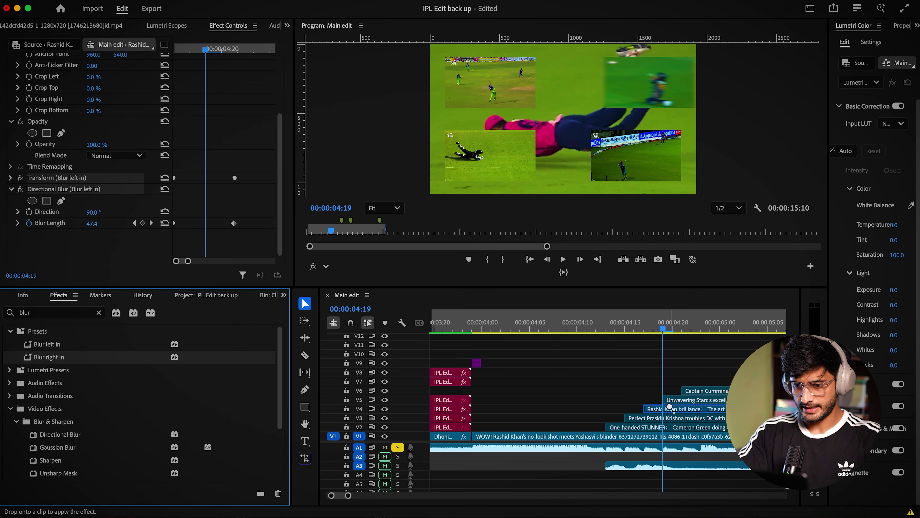
drag(695, 328, 613, 375)
key(space)
click(626, 328)
Split the V4 and V5 tile clips shortly after their starts to create short flash segments.
drag(348, 496, 342, 496)
key(c)
click(668, 409)
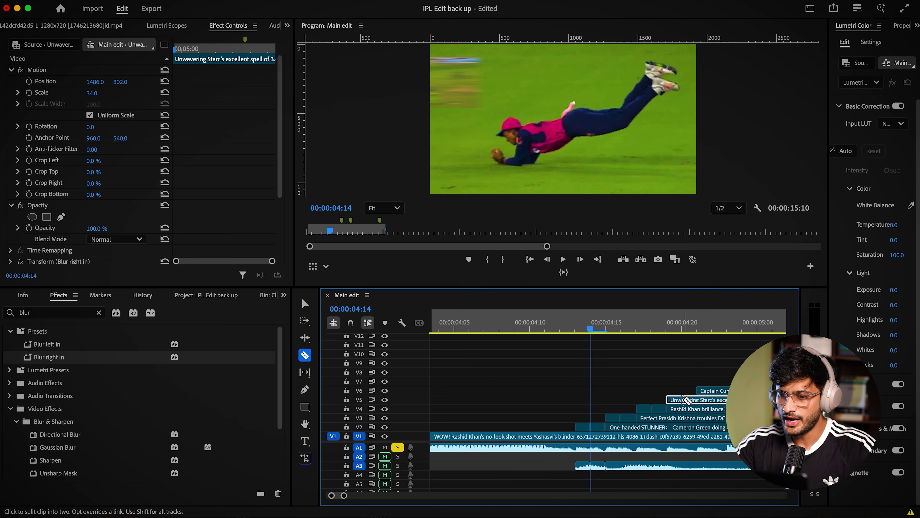
click(688, 400)
key(v)
Copy the attributes of the tinted clip and paste its Tint effect onto the short segments on V2 through V6.
click(602, 427)
key(minus)
key(minus)
key(minus)
click(493, 422)
click(610, 428)
shift+click(627, 418)
shift+click(644, 409)
shift+click(662, 400)
shift+click(680, 391)
key(alt+super+v)
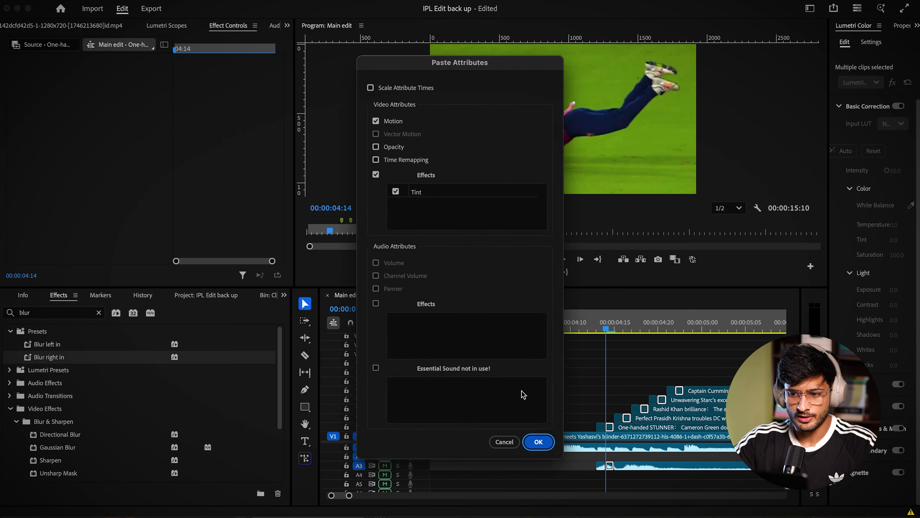
Play the sequence through the tile section up to 00:00:06:09 and save the project.
click(565, 262)
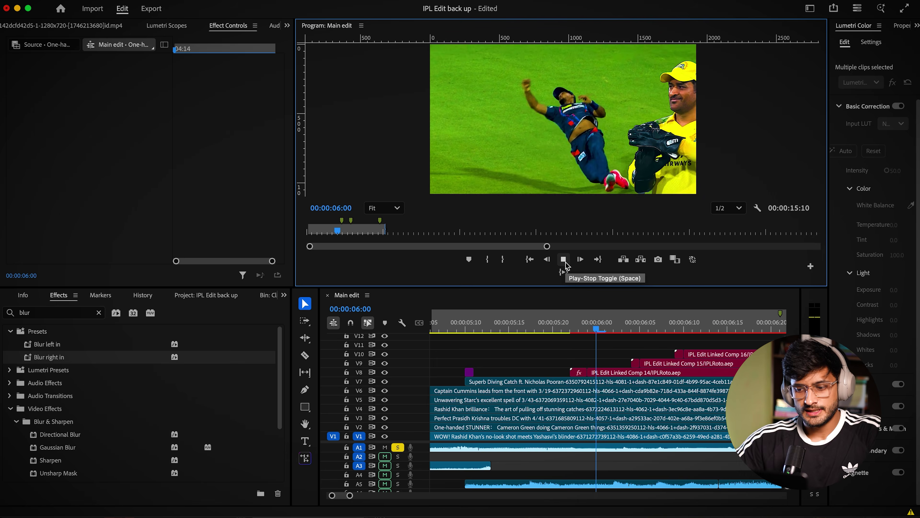
click(565, 262)
key(super+s)
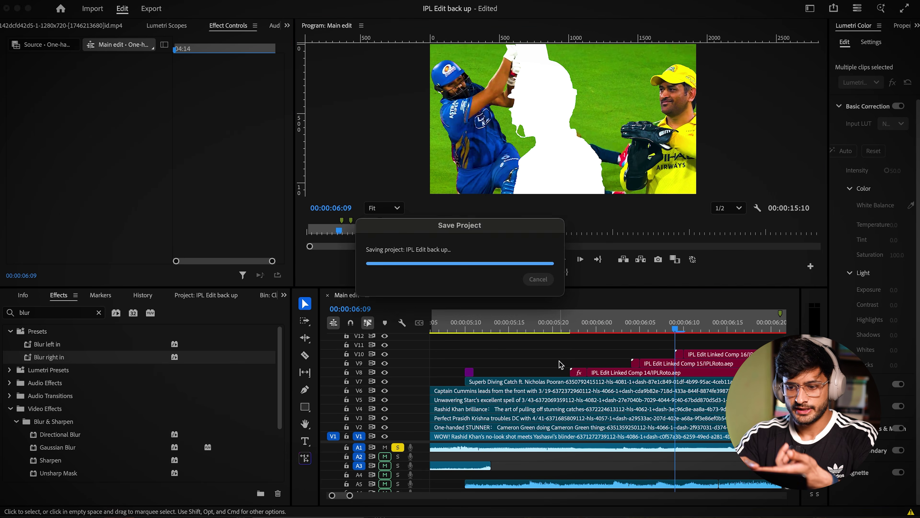